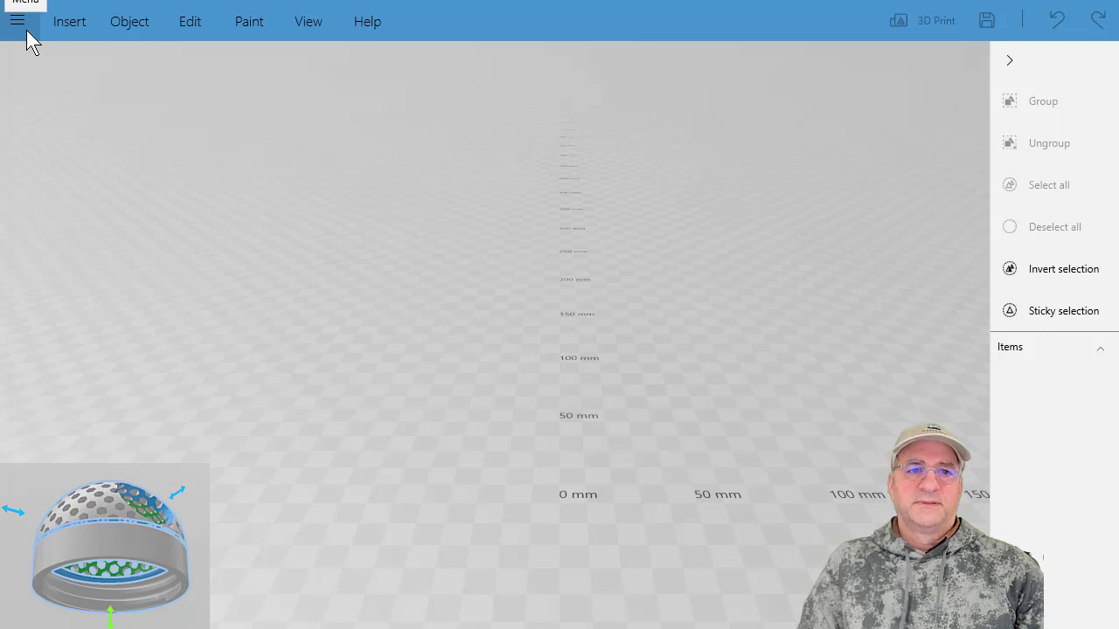
# Import Mason Jar Lid Threads.stl through Insert > Add, keeping millimetre units.
pyautogui.click(61, 26)
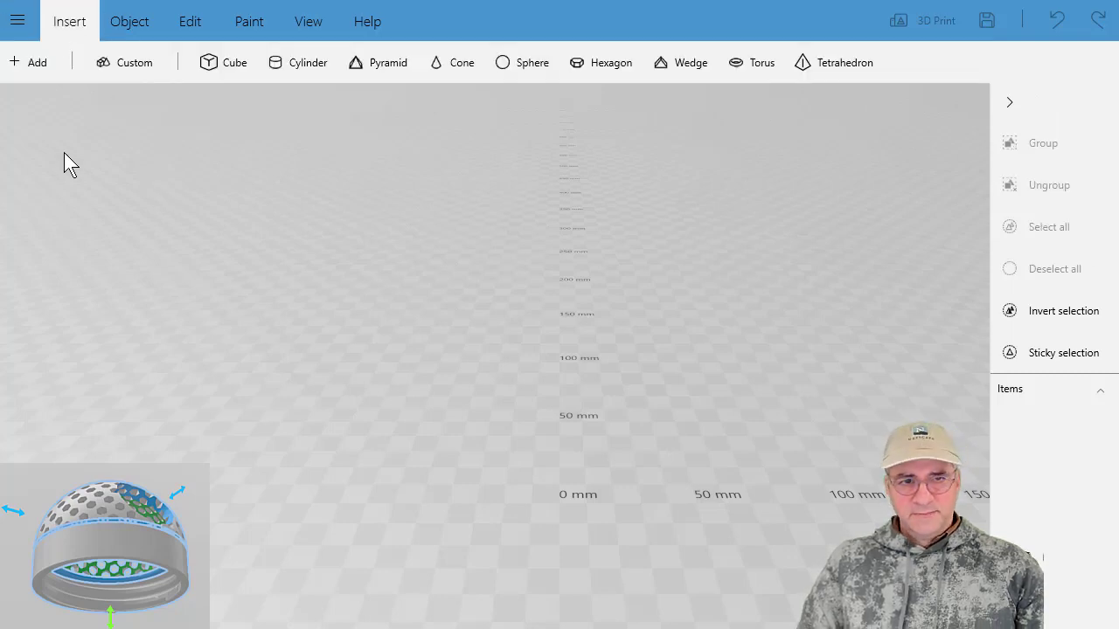
pyautogui.click(33, 63)
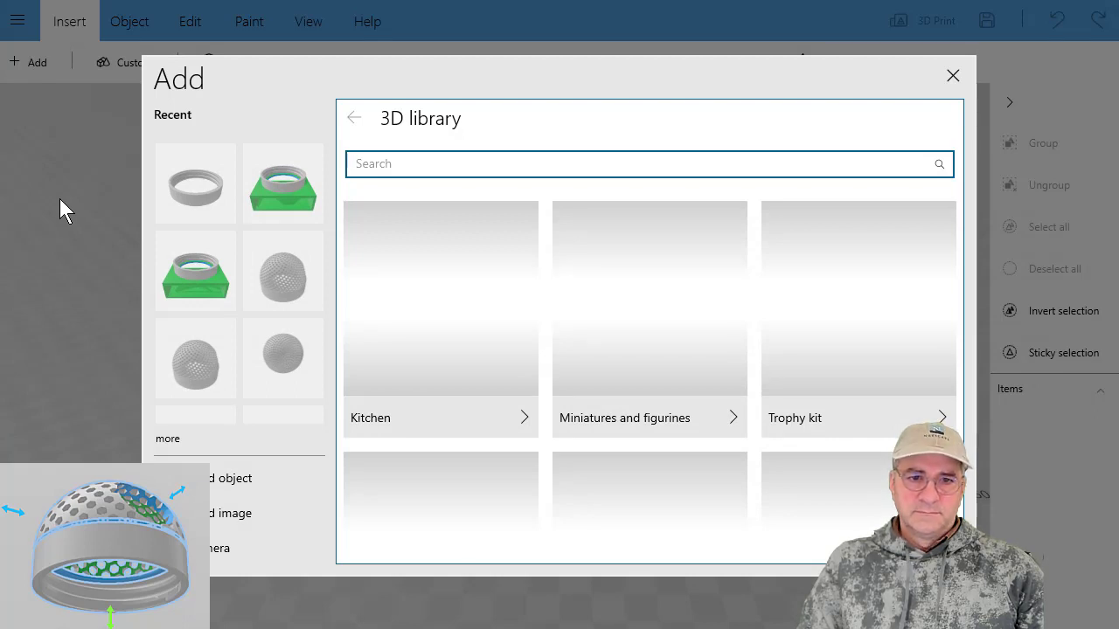
pyautogui.click(951, 76)
pyautogui.click(18, 23)
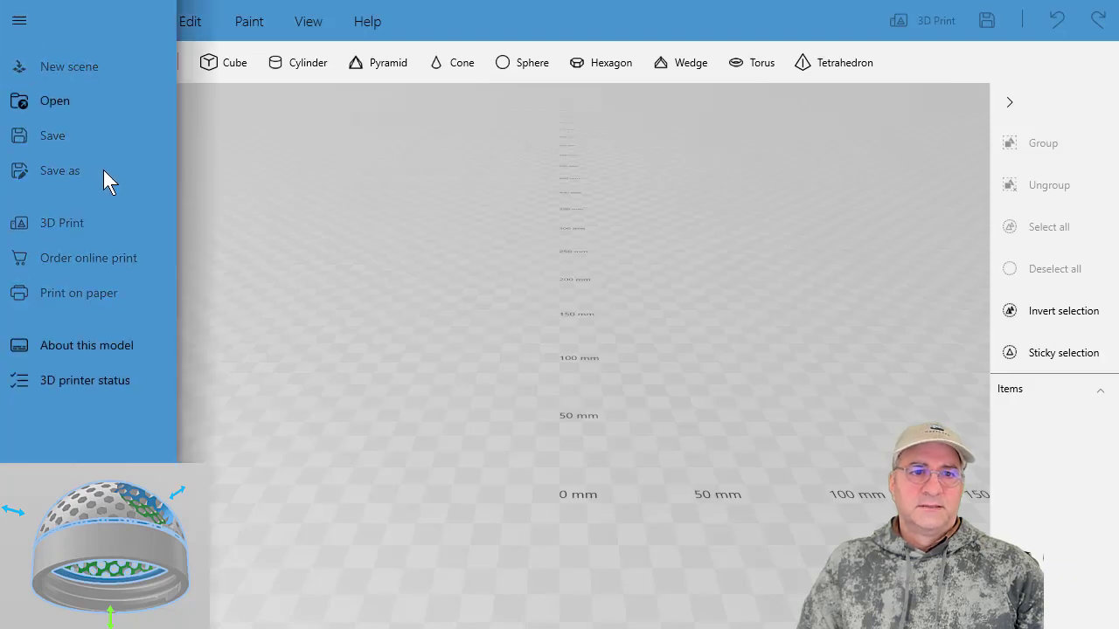
pyautogui.click(267, 242)
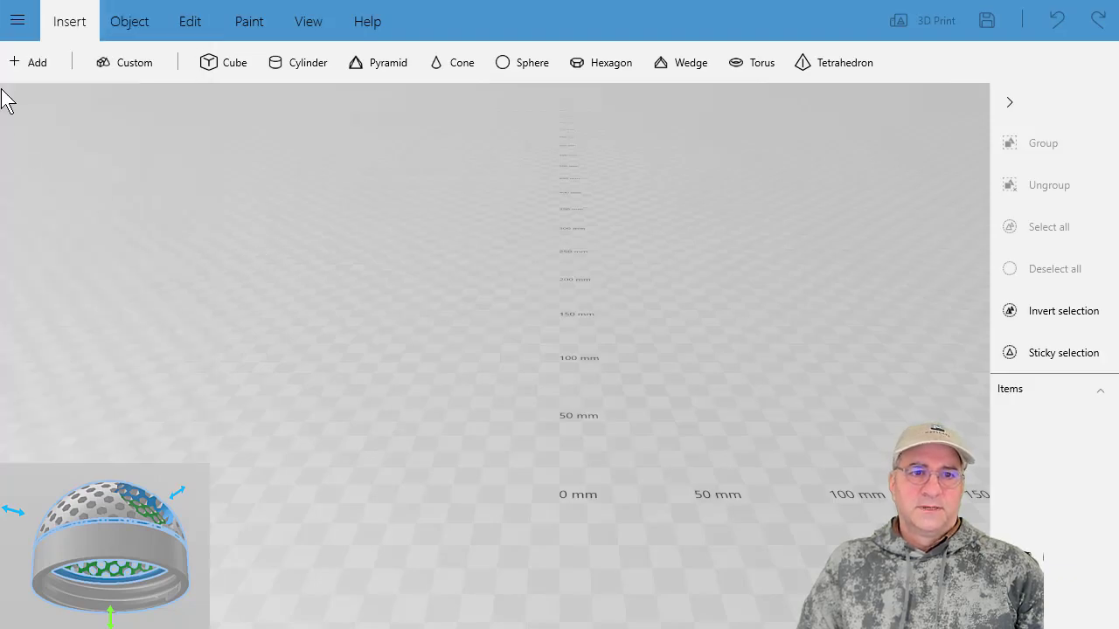
pyautogui.click(24, 65)
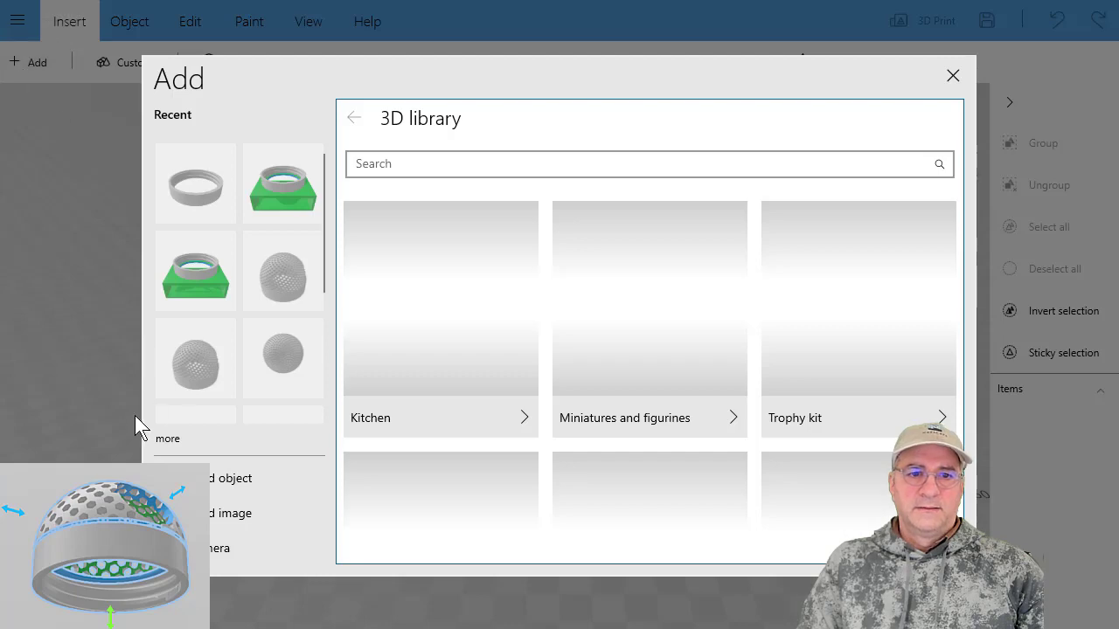
pyautogui.click(216, 478)
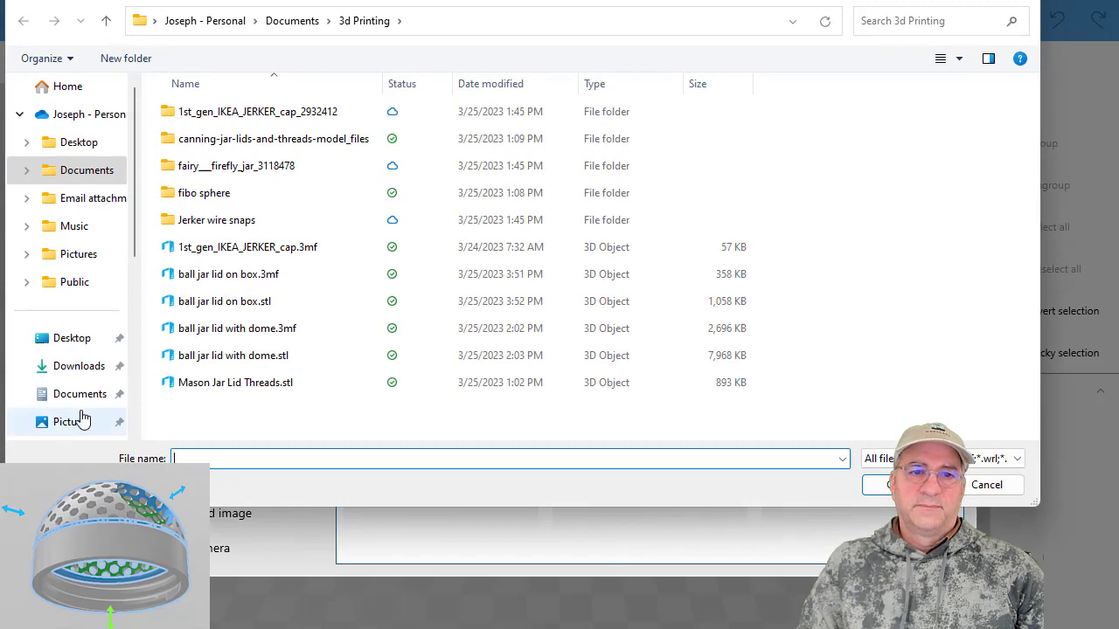
pyautogui.doubleClick(213, 391)
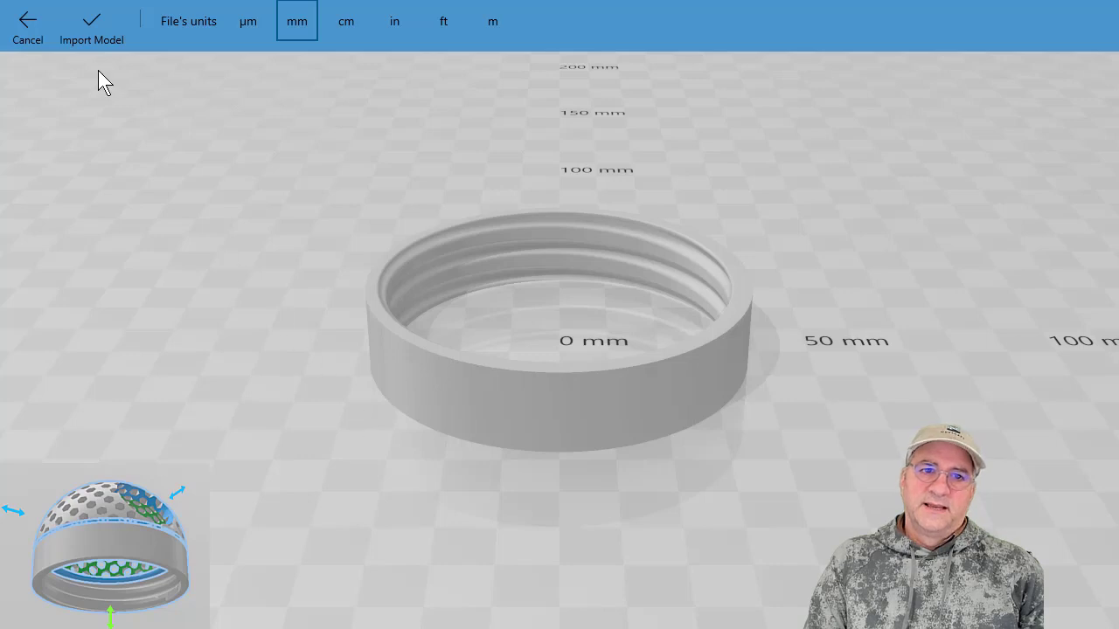
pyautogui.click(89, 35)
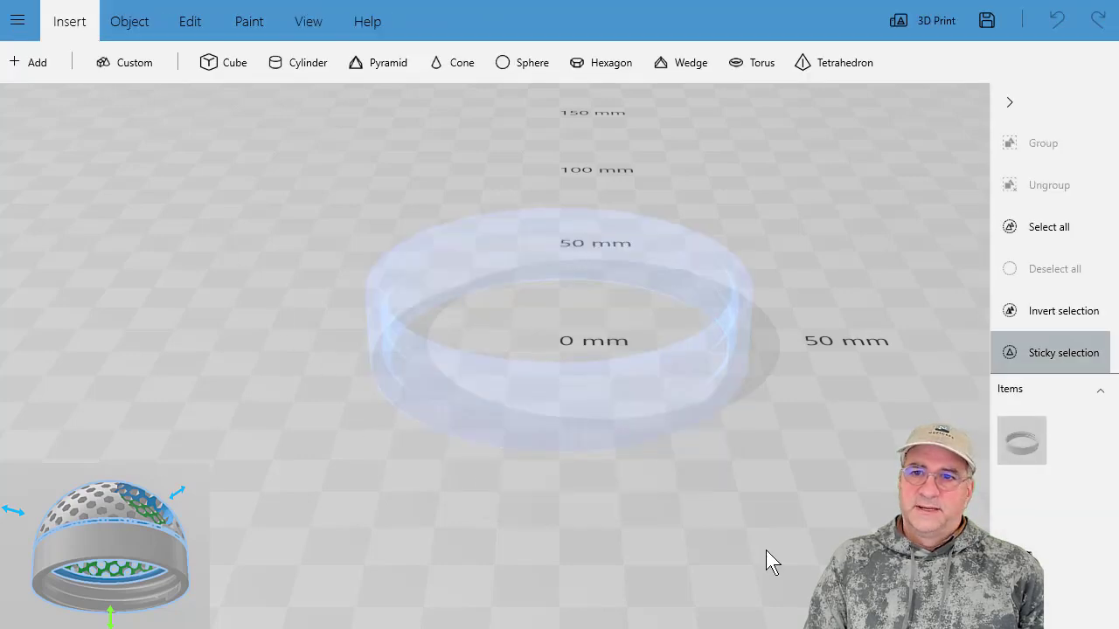
# Insert a cylinder and drag it to the left of the threaded ring.
pyautogui.click(727, 360)
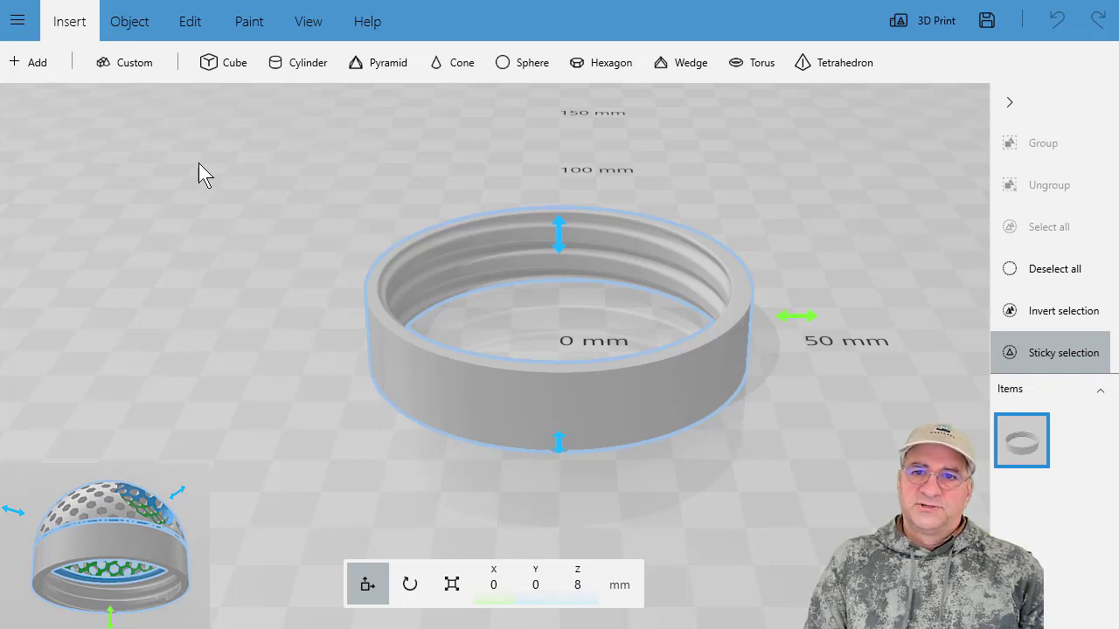
pyautogui.click(295, 67)
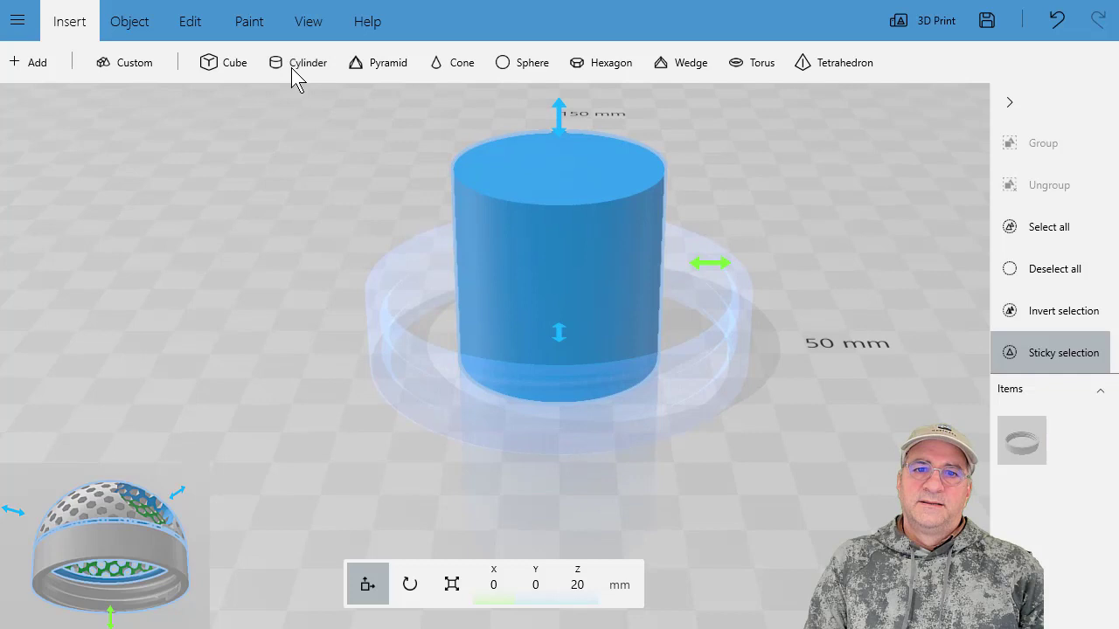
pyautogui.moveTo(525, 236); pyautogui.dragTo(118, 240)
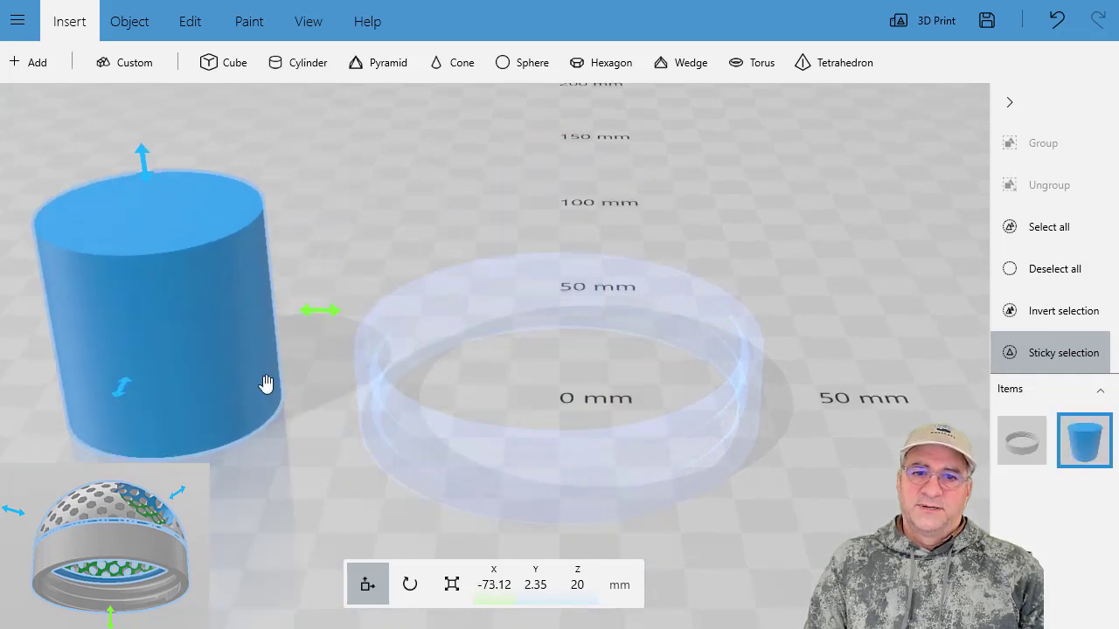
# Check the sizes: the ring is 75.3 × 75.3 × 16 mm and the cylinder 40 mm.
pyautogui.click(554, 477)
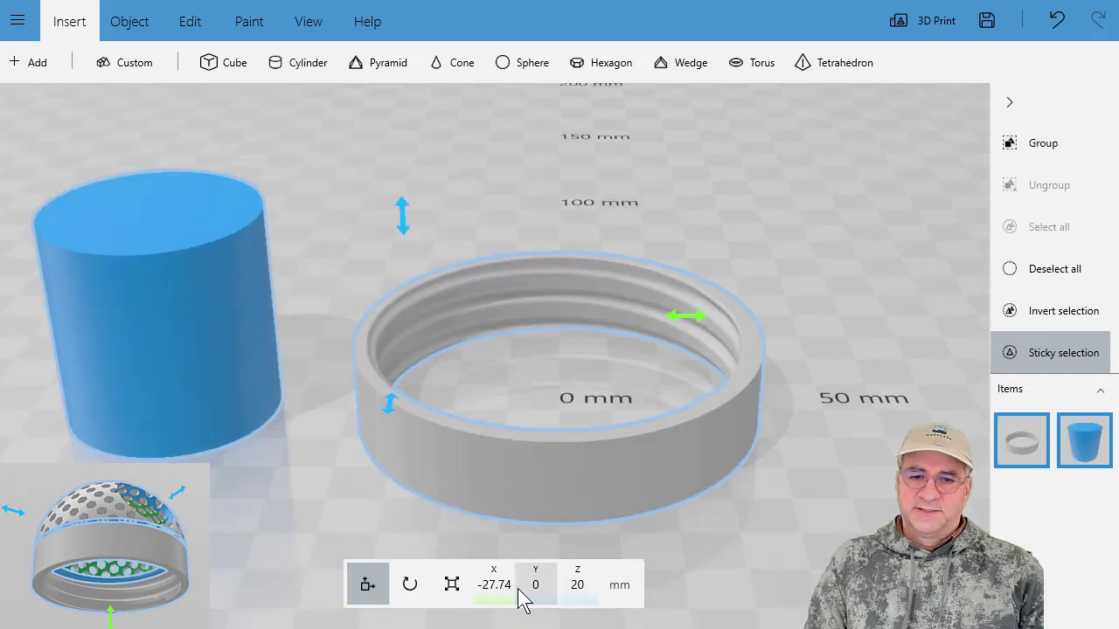
pyautogui.click(451, 585)
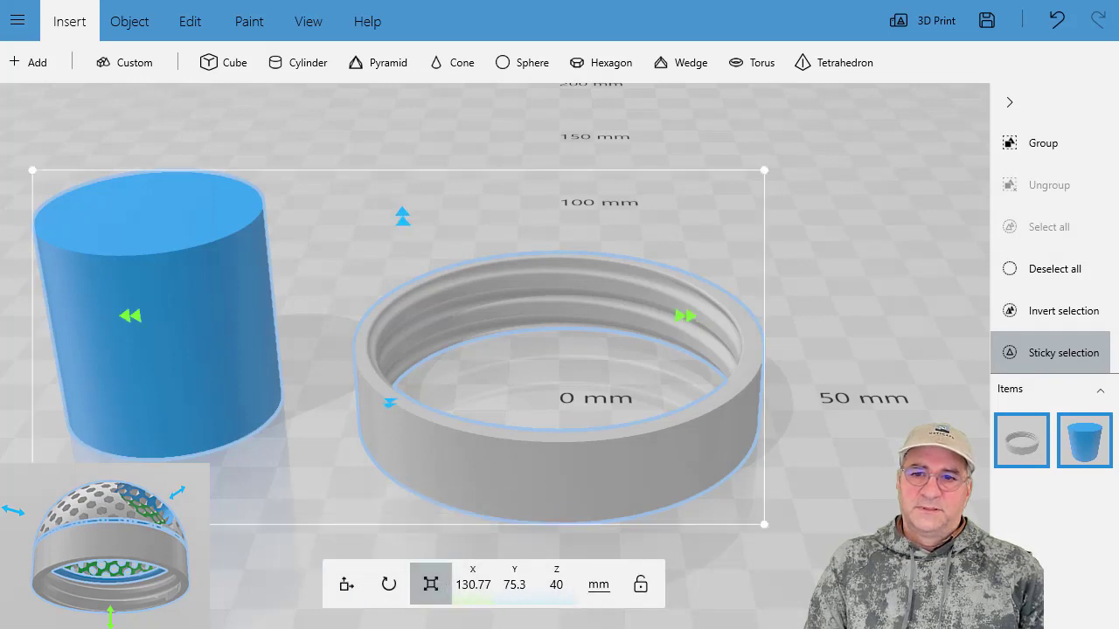
pyautogui.click(1015, 459)
pyautogui.click(1082, 463)
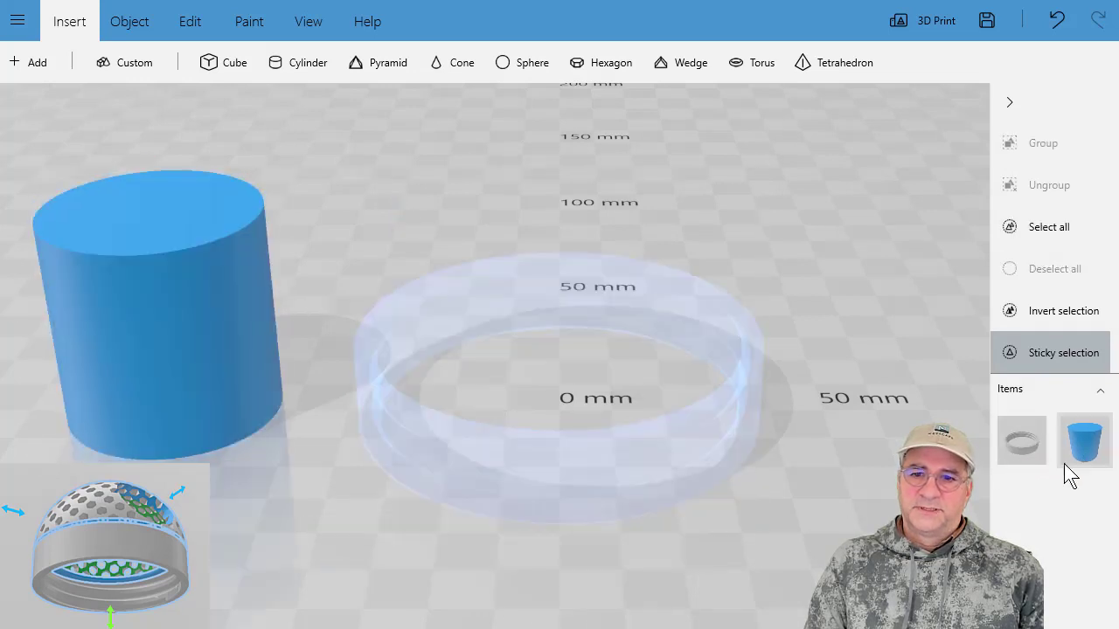
pyautogui.click(1016, 459)
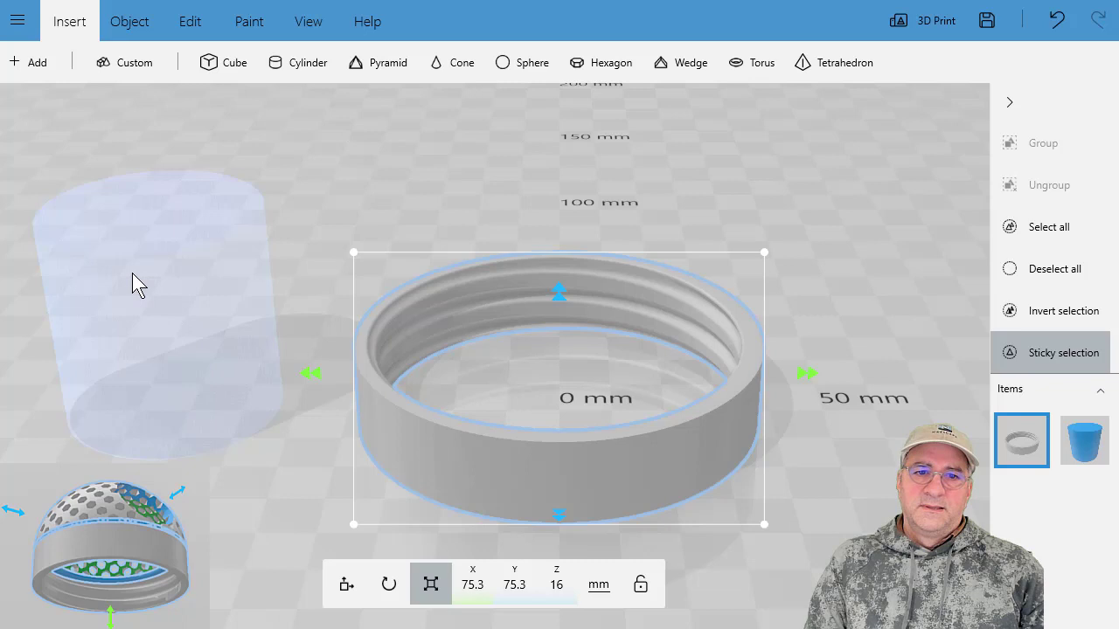
pyautogui.moveTo(132, 272); pyautogui.dragTo(136, 312)
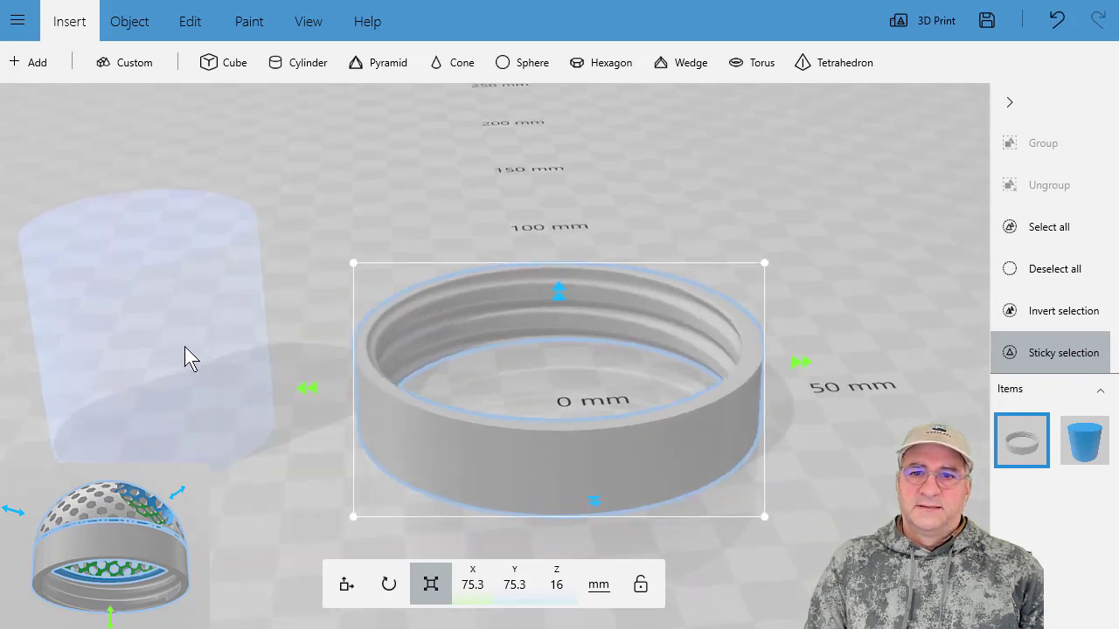
pyautogui.click(185, 347)
pyautogui.click(1024, 444)
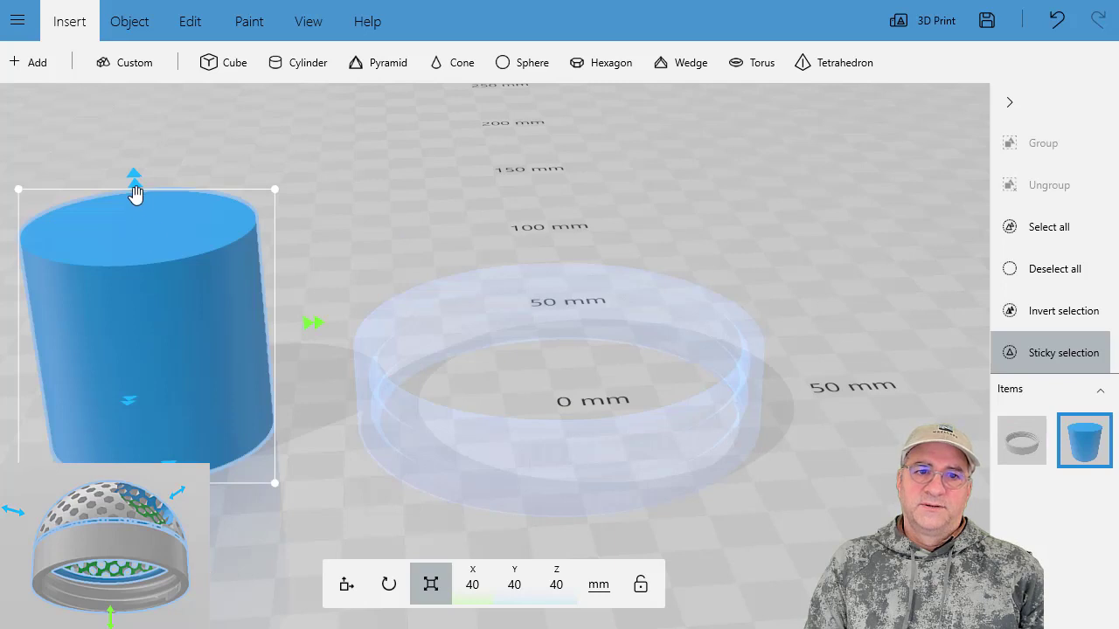
# Flatten the cylinder into a 1.92 mm disc, duplicate it, and move the copy farther back.
pyautogui.moveTo(137, 180); pyautogui.dragTo(145, 385)
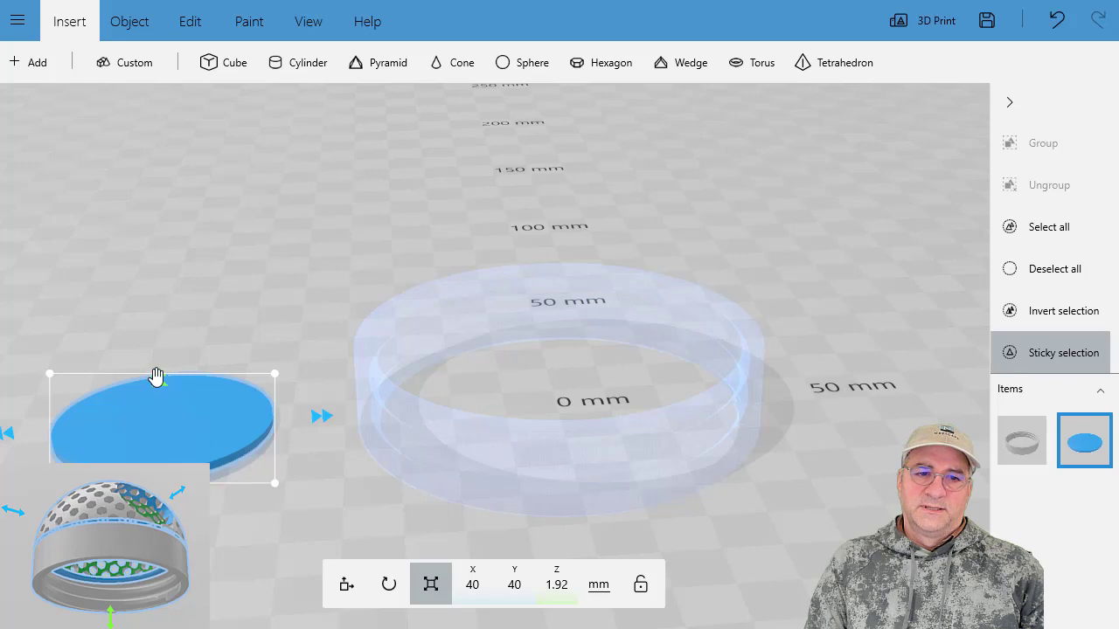
pyautogui.click(166, 417)
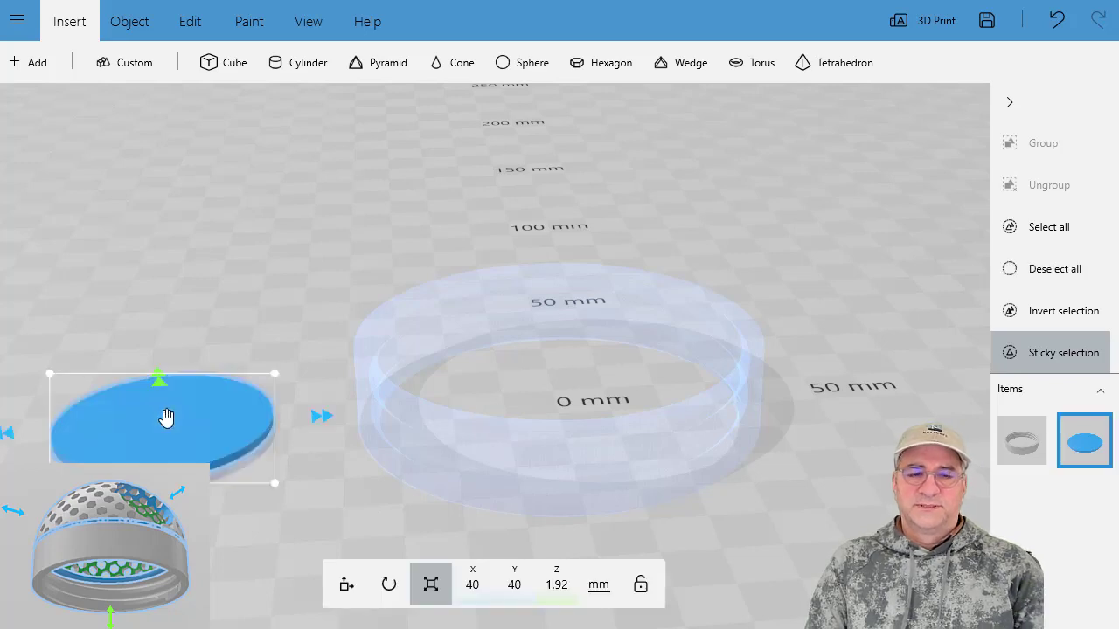
pyautogui.hotkey('ctrl', 'd')
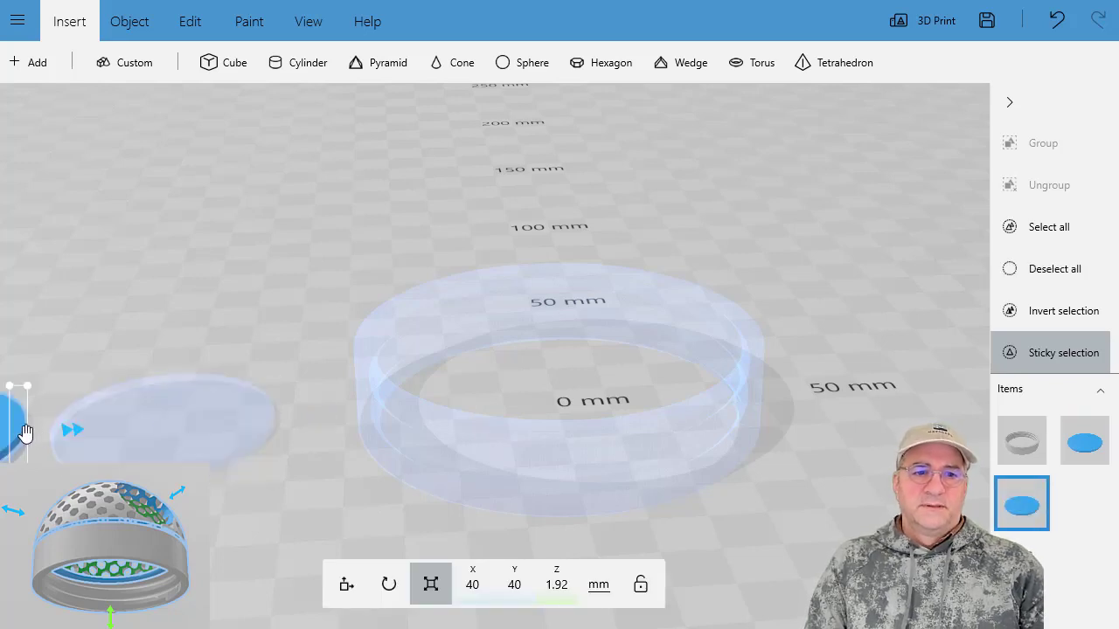
pyautogui.moveTo(19, 439); pyautogui.dragTo(290, 232)
# Select only the back disc and begin editing its width.
pyautogui.click(575, 476)
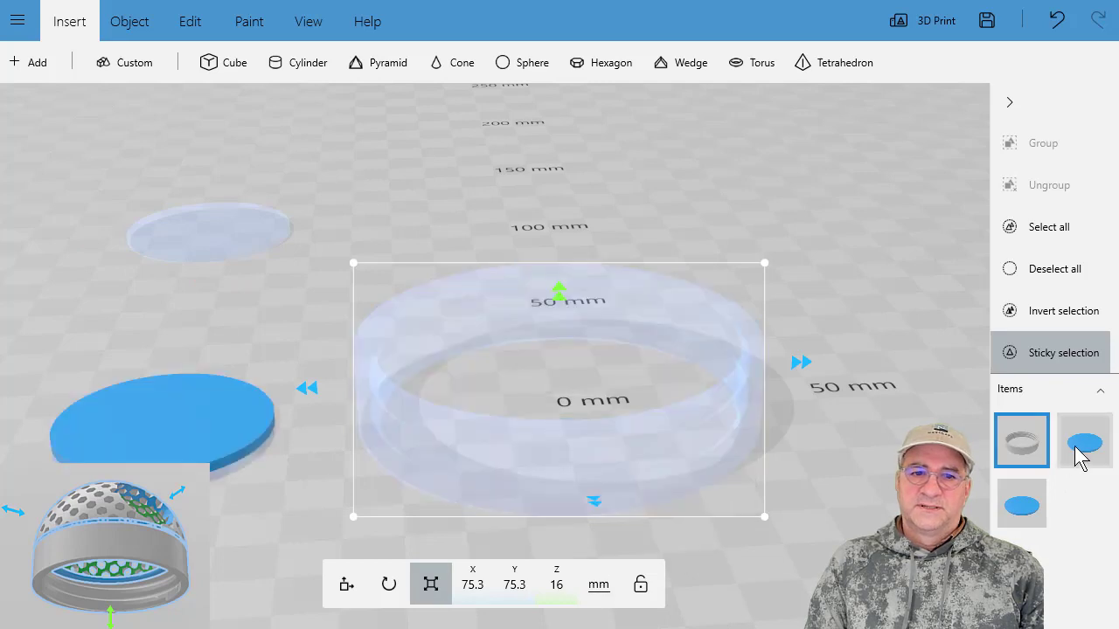
pyautogui.click(1037, 509)
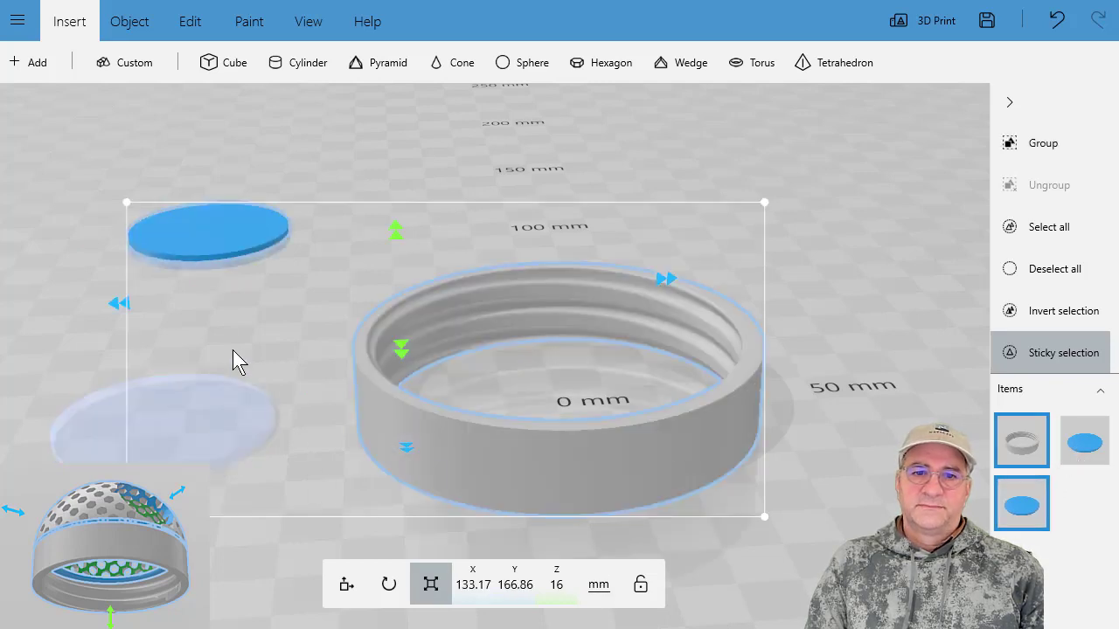
pyautogui.click(1015, 455)
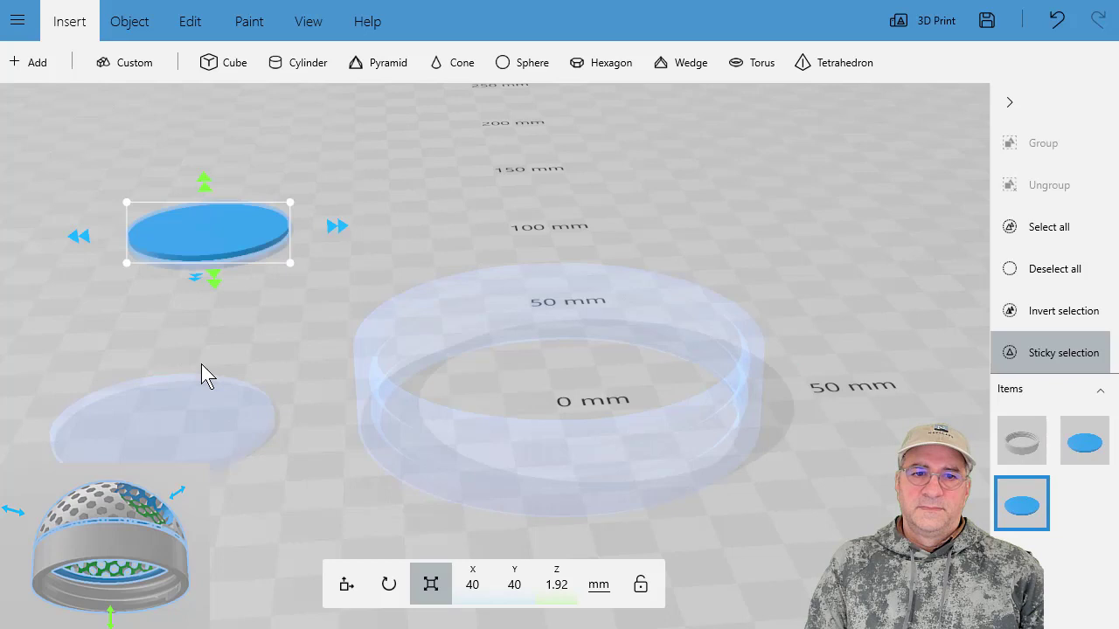
pyautogui.click(473, 585)
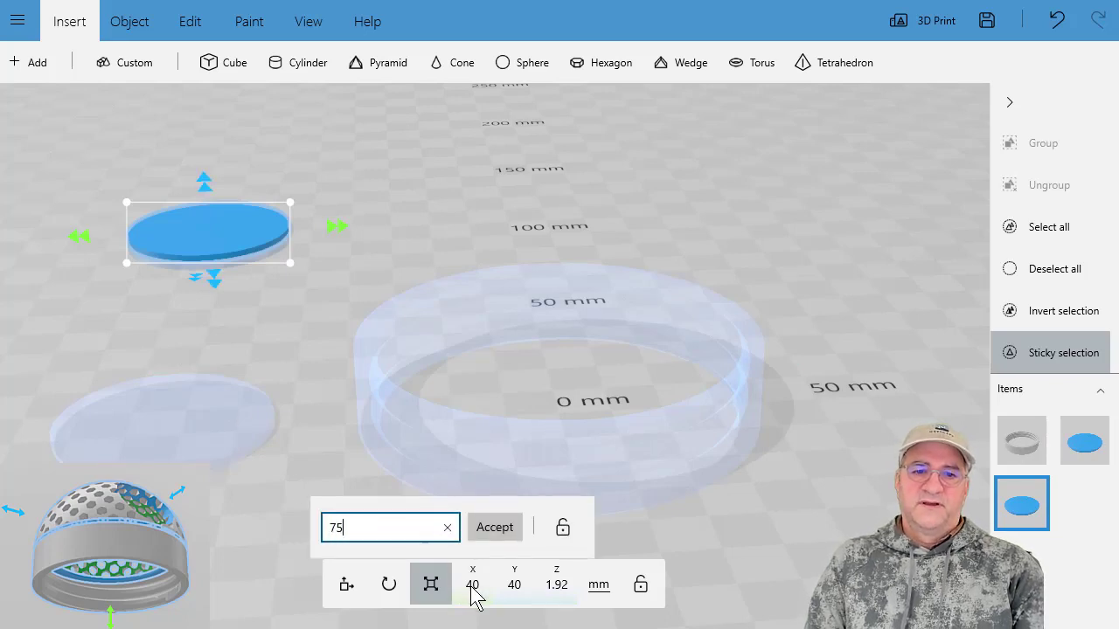
# Size the back disc to 75.3 × 75.3 mm and drag it into the threaded ring.
pyautogui.click(515, 590)
pyautogui.click(515, 591)
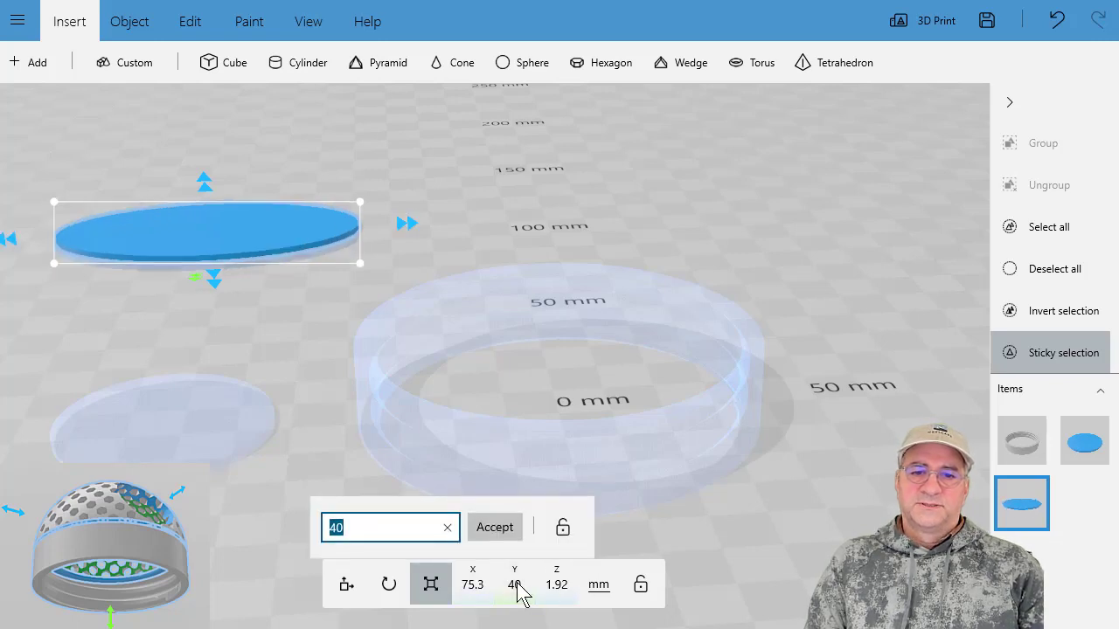
pyautogui.click(397, 534)
pyautogui.press('BackSpace')
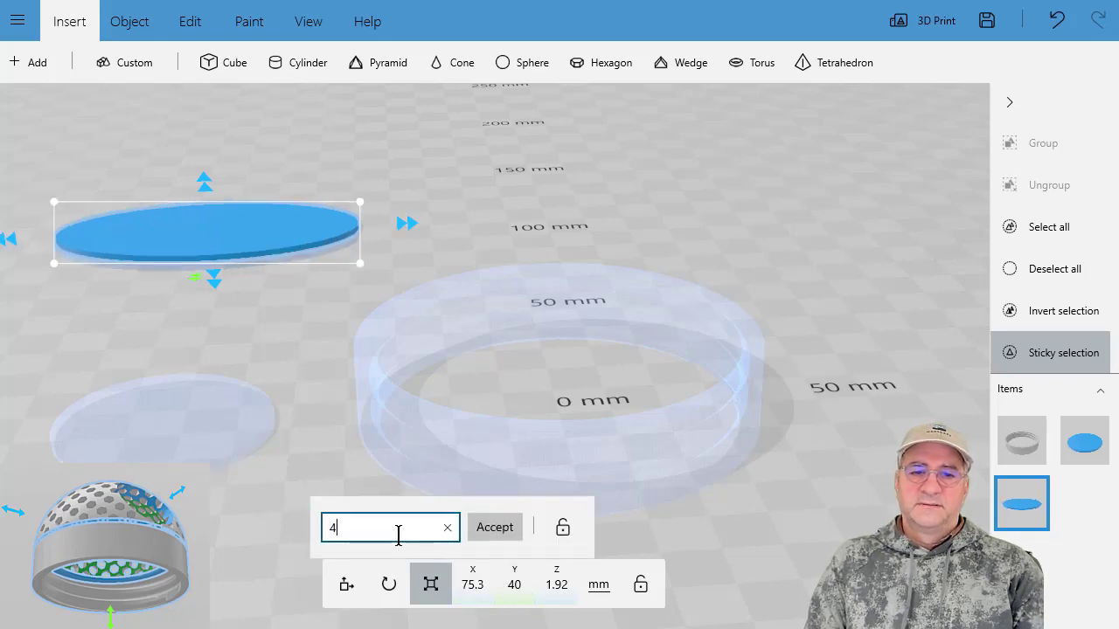
pyautogui.press('BackSpace')
pyautogui.write('75')
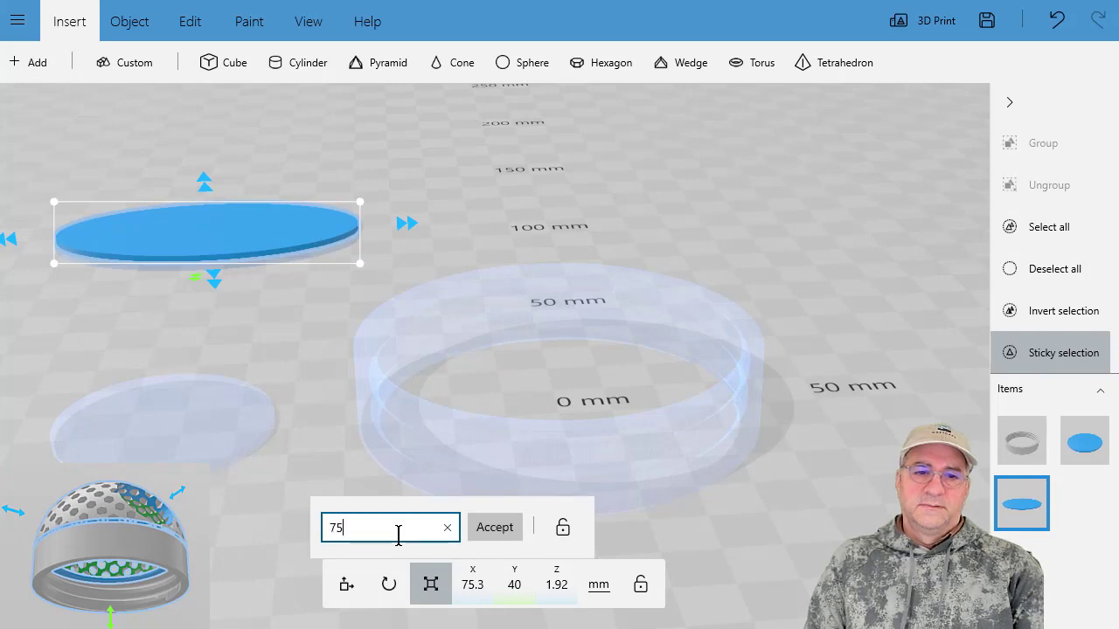
pyautogui.write('.3')
pyautogui.press('Return')
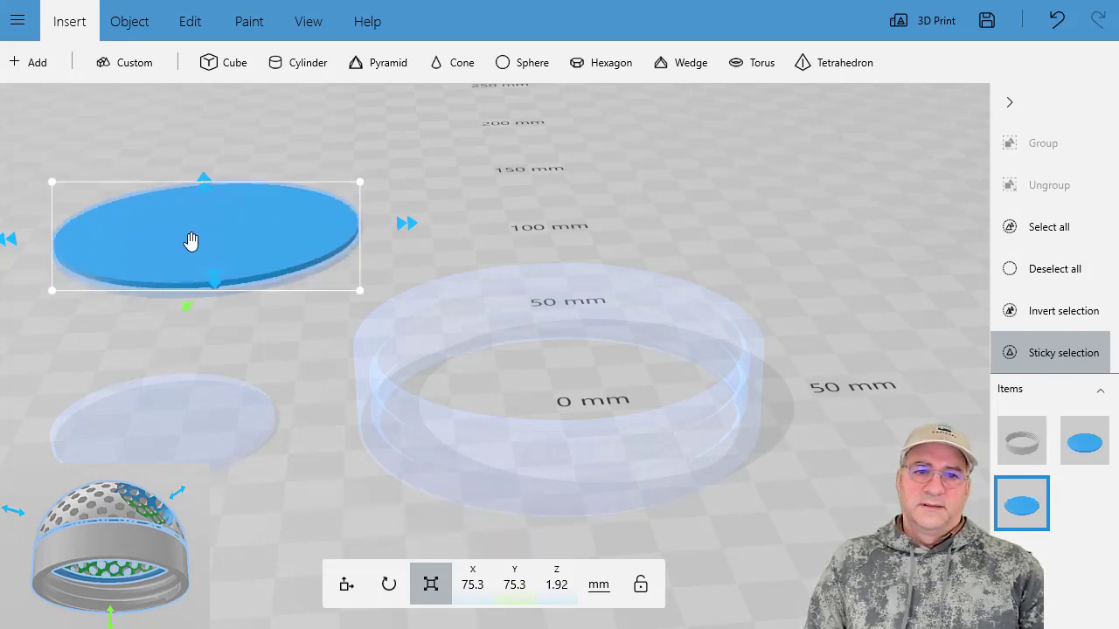
pyautogui.moveTo(189, 242); pyautogui.dragTo(556, 345)
pyautogui.moveTo(346, 494); pyautogui.dragTo(358, 434, button='right')
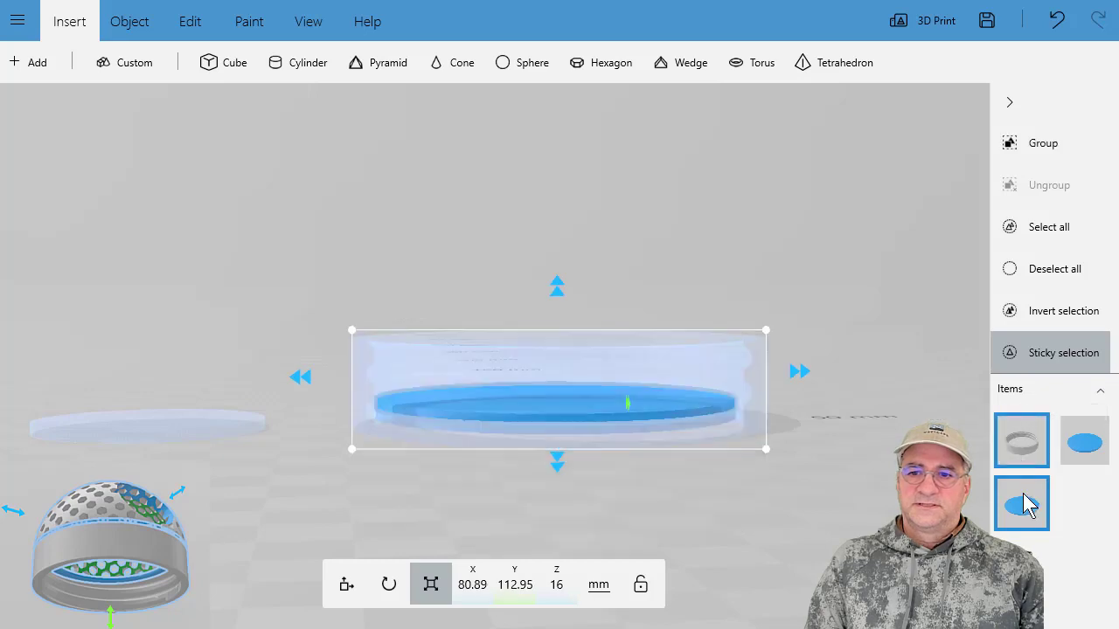
# Select the blue disc and raise it to a Z position of 16 mm.
pyautogui.click(1021, 442)
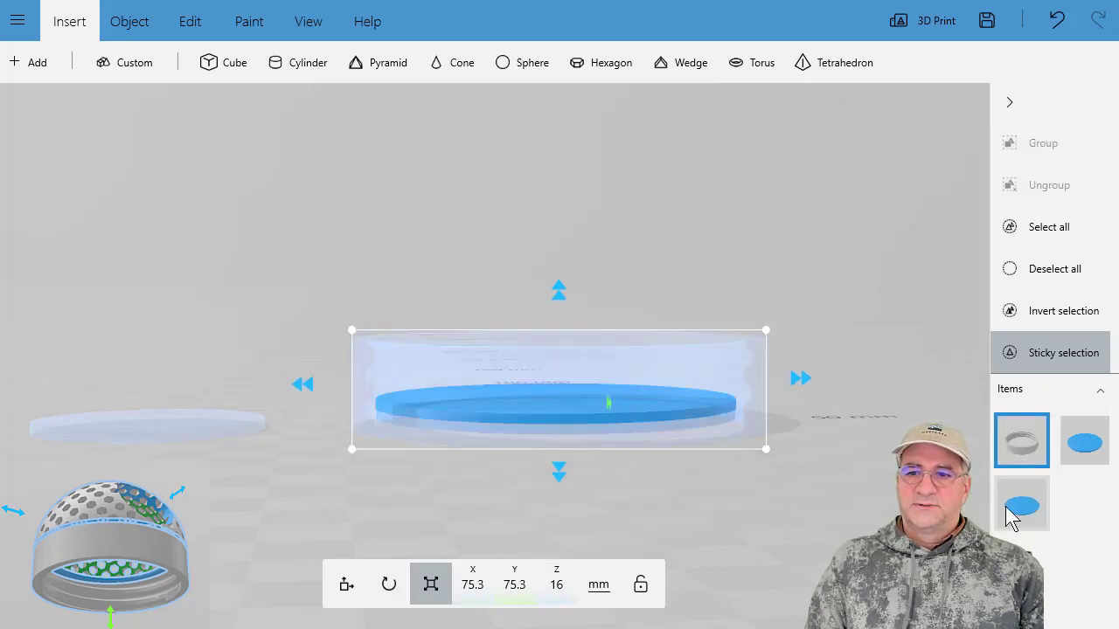
pyautogui.click(1016, 448)
pyautogui.click(1024, 508)
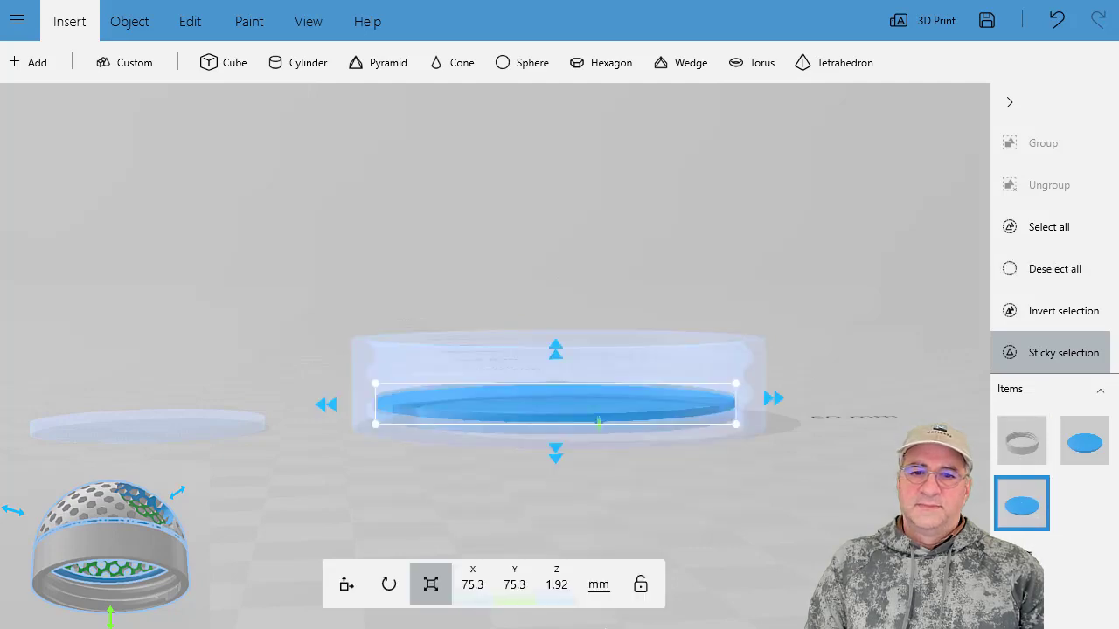
pyautogui.click(348, 589)
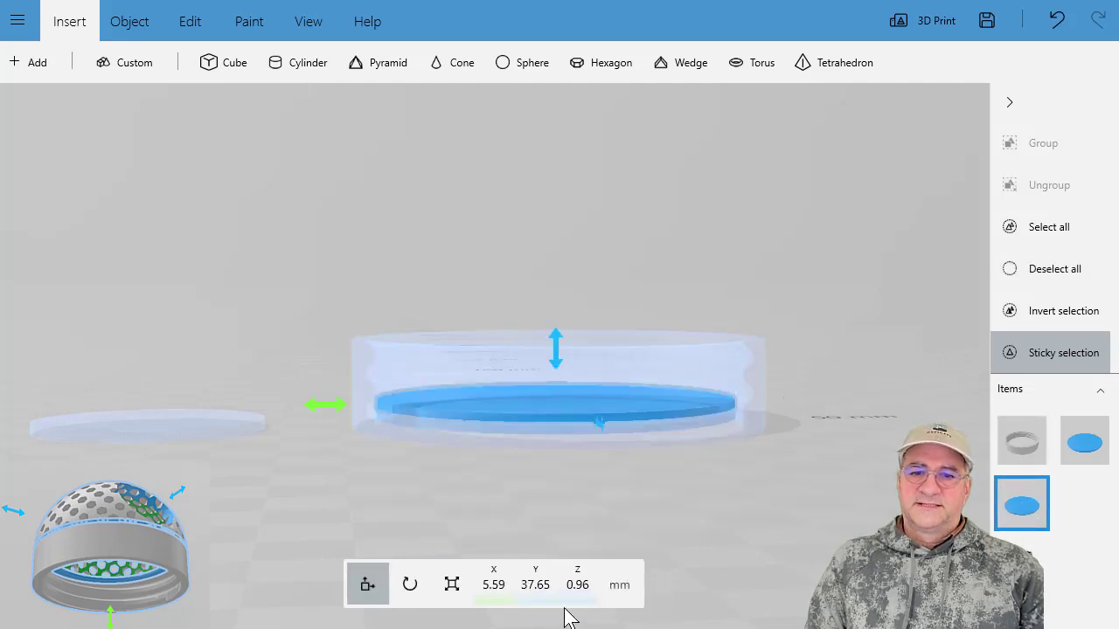
pyautogui.click(587, 587)
pyautogui.write('16')
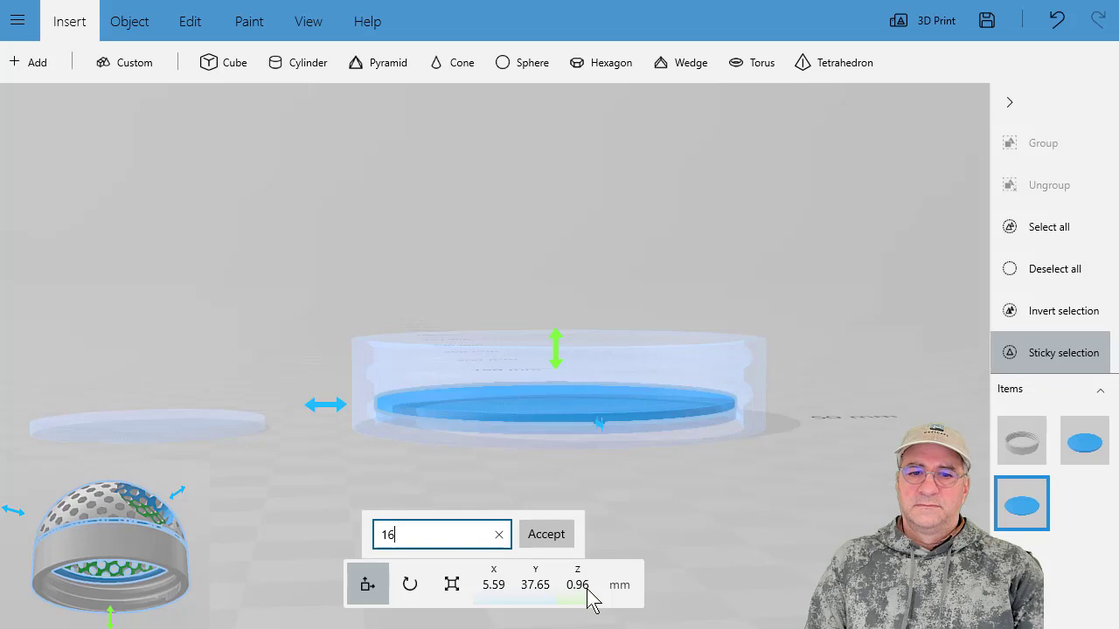
pyautogui.press('Return')
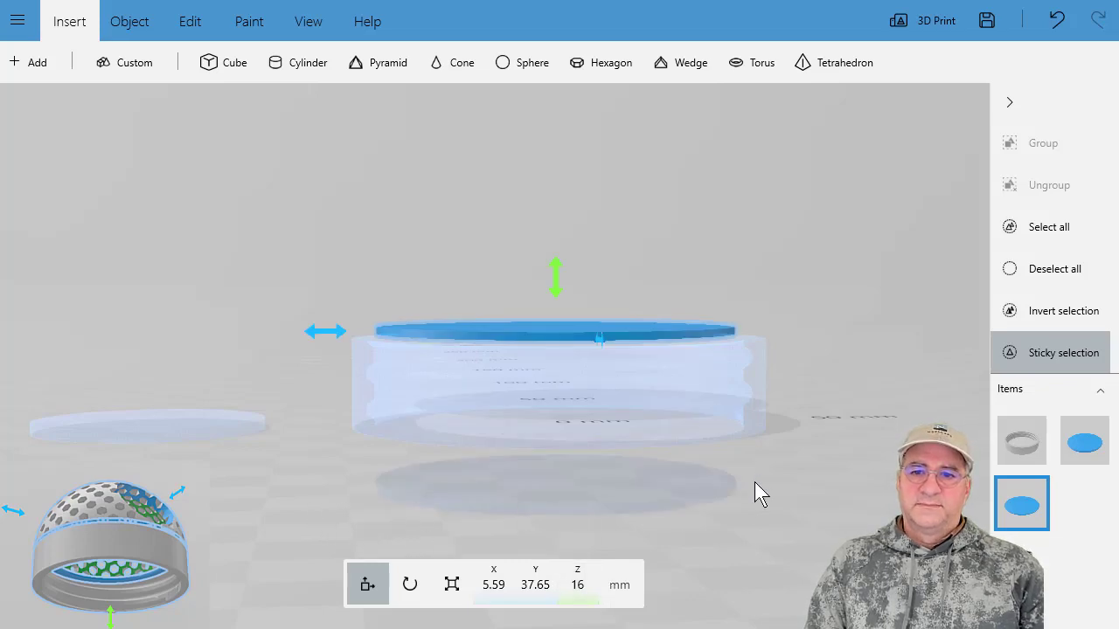
# Drag the raised disc over the ring so it is centred at X 0, Y 0.
pyautogui.moveTo(893, 323); pyautogui.dragTo(815, 517, button='right')
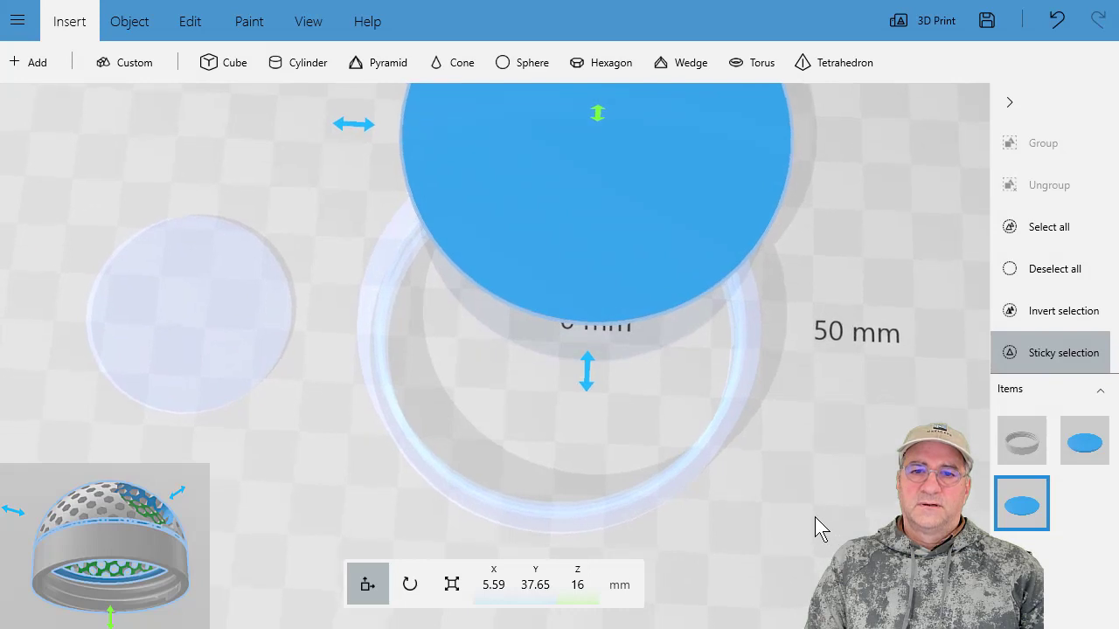
pyautogui.moveTo(584, 210); pyautogui.dragTo(550, 412)
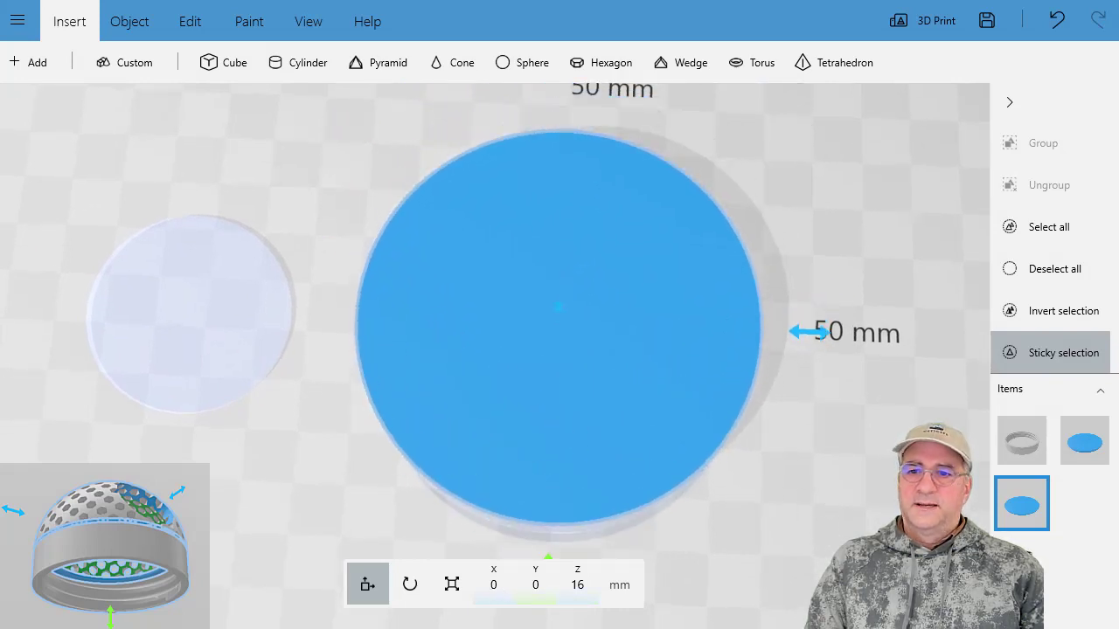
pyautogui.click(1020, 442)
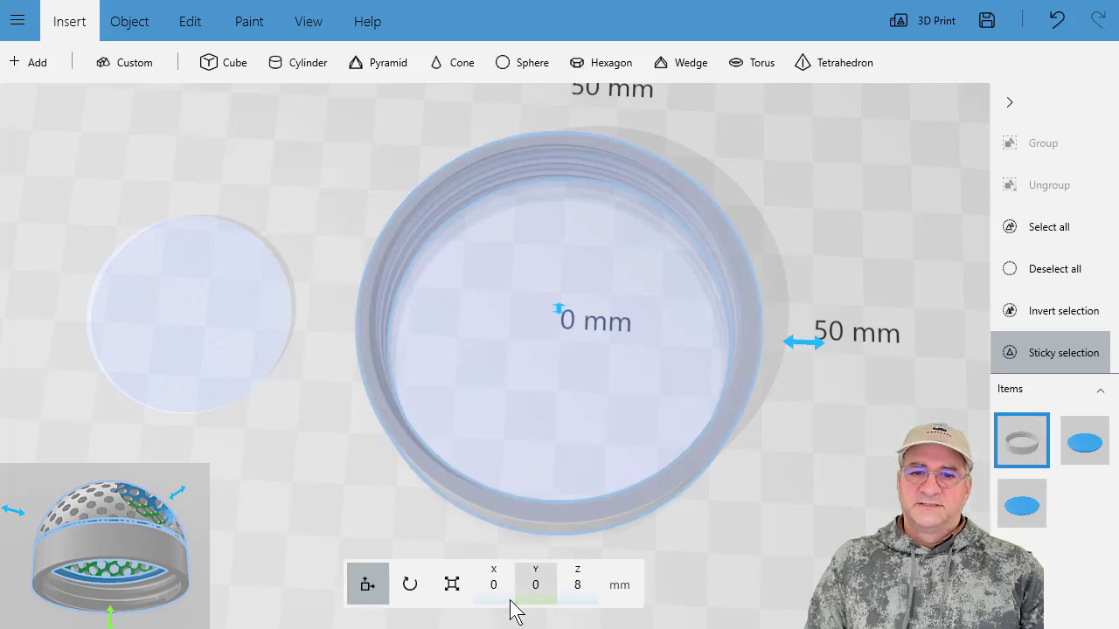
pyautogui.click(1019, 503)
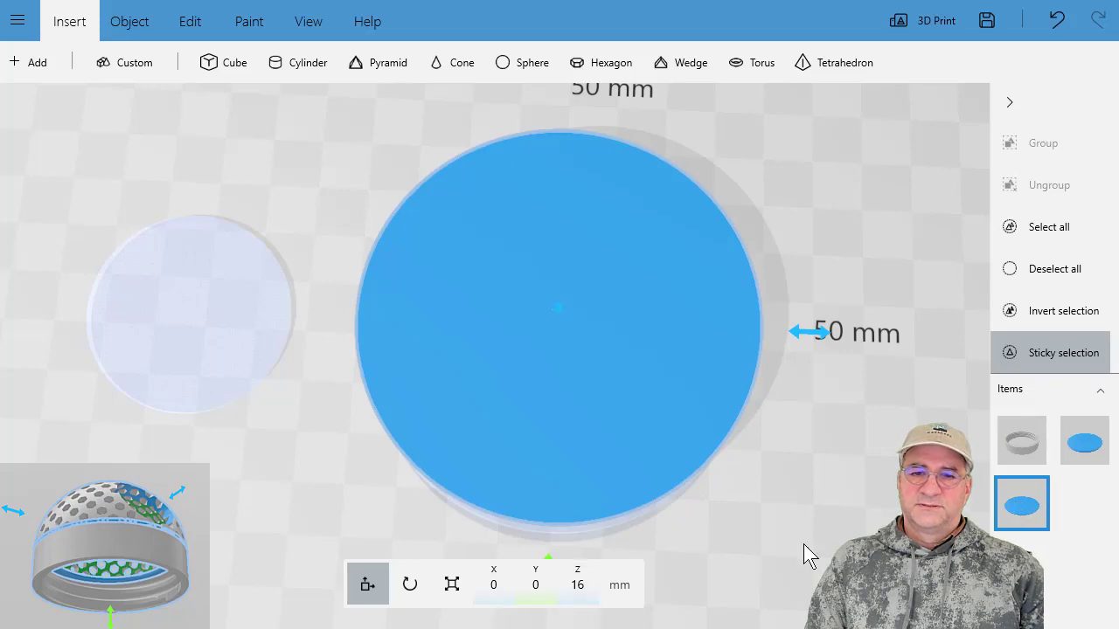
pyautogui.moveTo(804, 554); pyautogui.dragTo(657, 264)
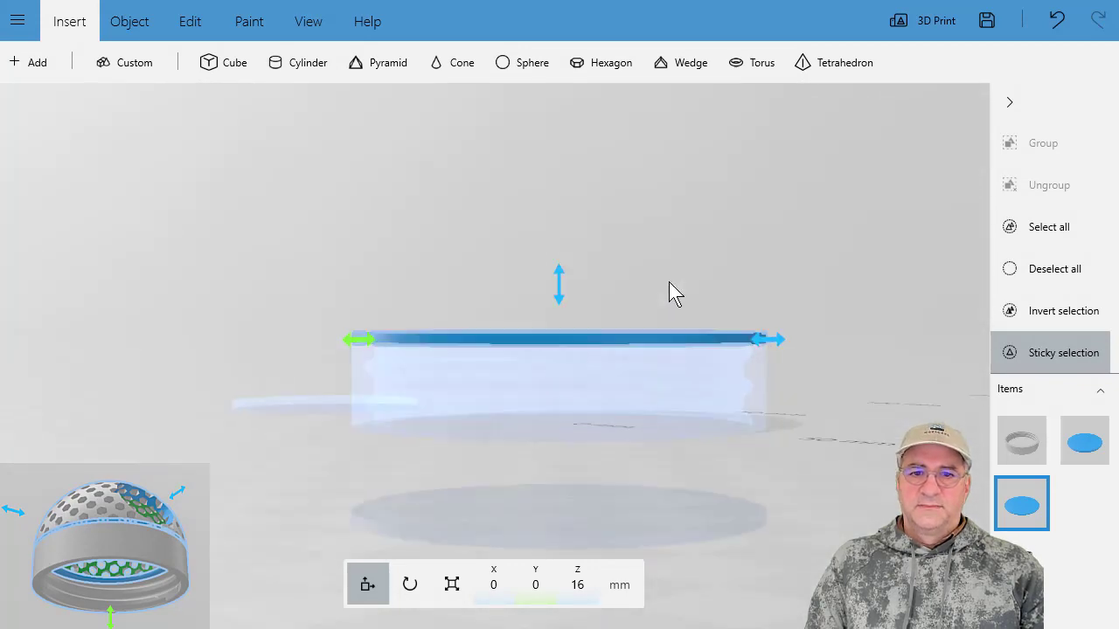
# Raise the 75.3 mm disc to a Z position of 17 mm.
pyautogui.moveTo(669, 282); pyautogui.dragTo(812, 299)
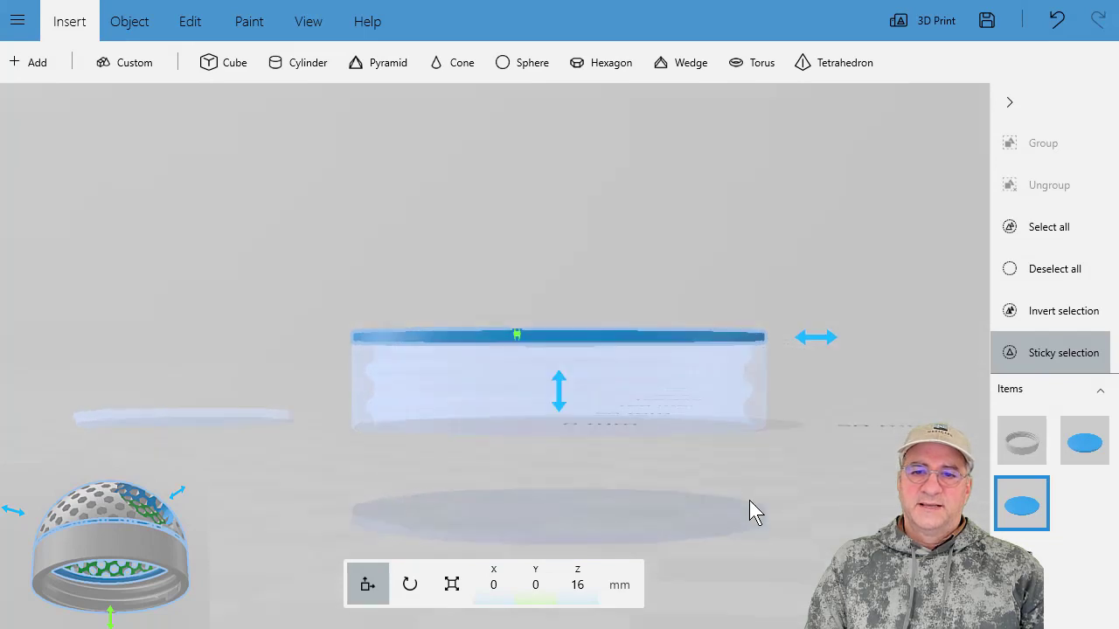
pyautogui.click(576, 585)
pyautogui.write('17')
pyautogui.press('Return')
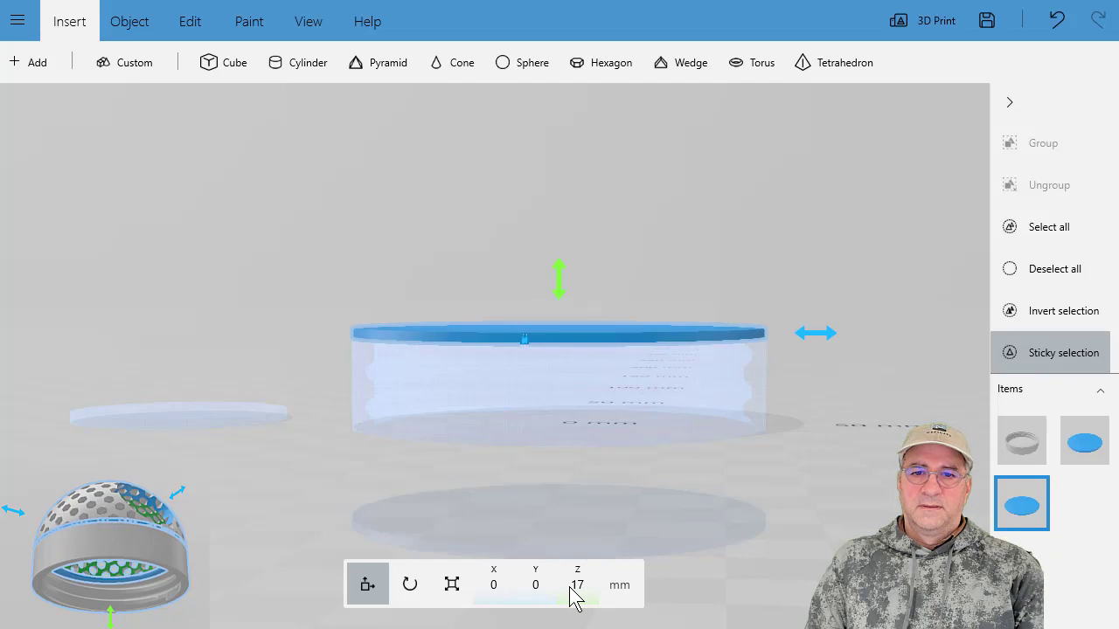
pyautogui.moveTo(313, 495); pyautogui.dragTo(224, 477, button='right')
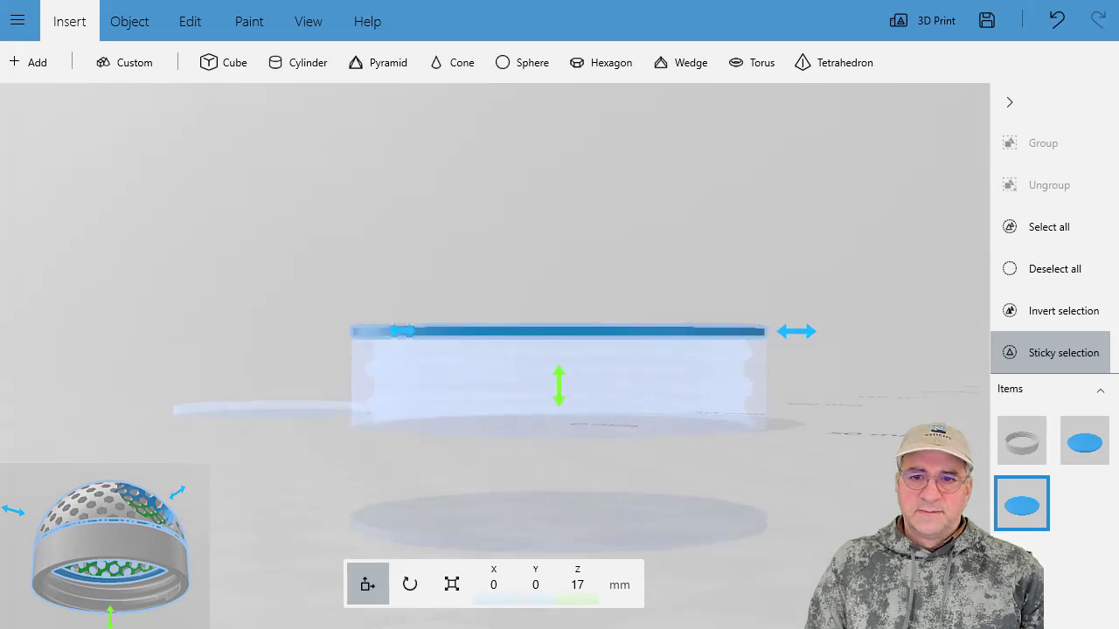
# Thin the 75.3 mm disc to 1.5 mm thick.
pyautogui.click(1016, 446)
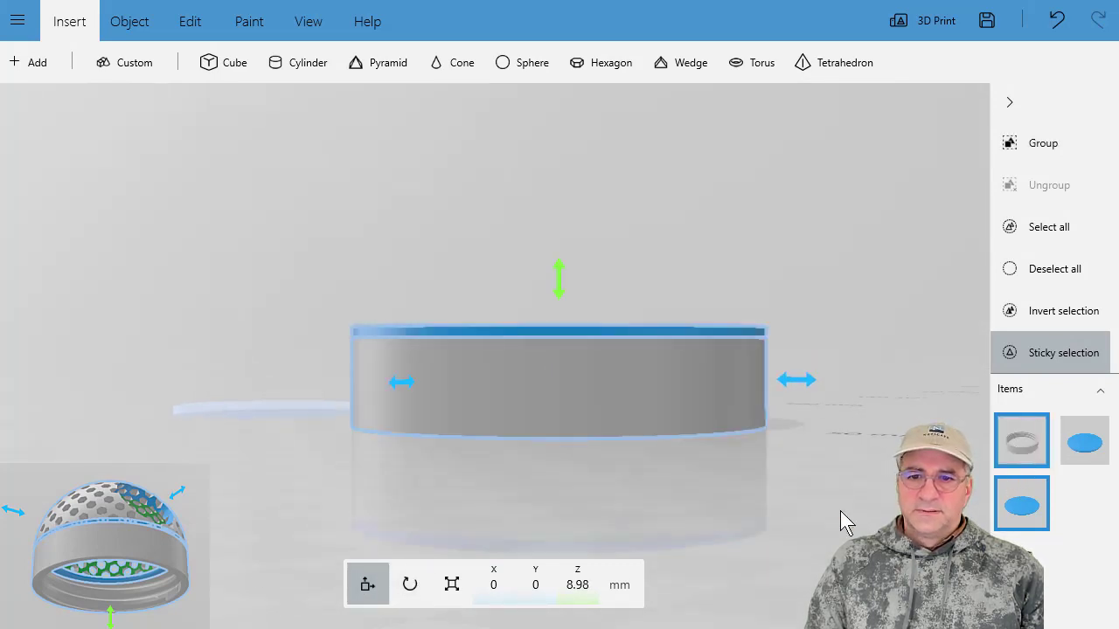
pyautogui.moveTo(755, 528); pyautogui.dragTo(703, 510, button='right')
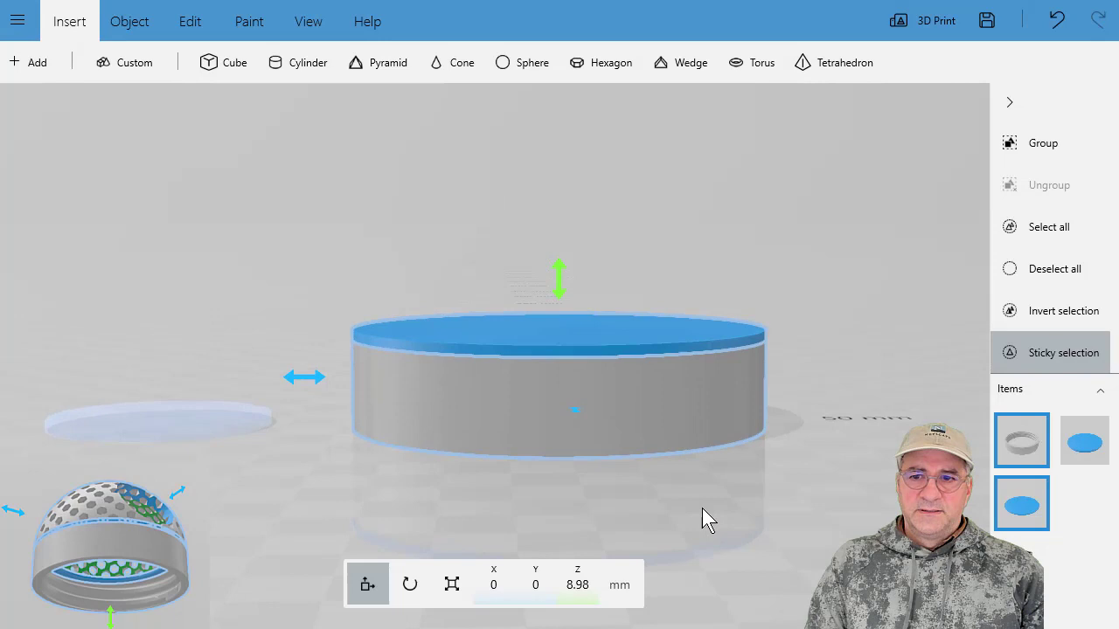
pyautogui.click(1015, 442)
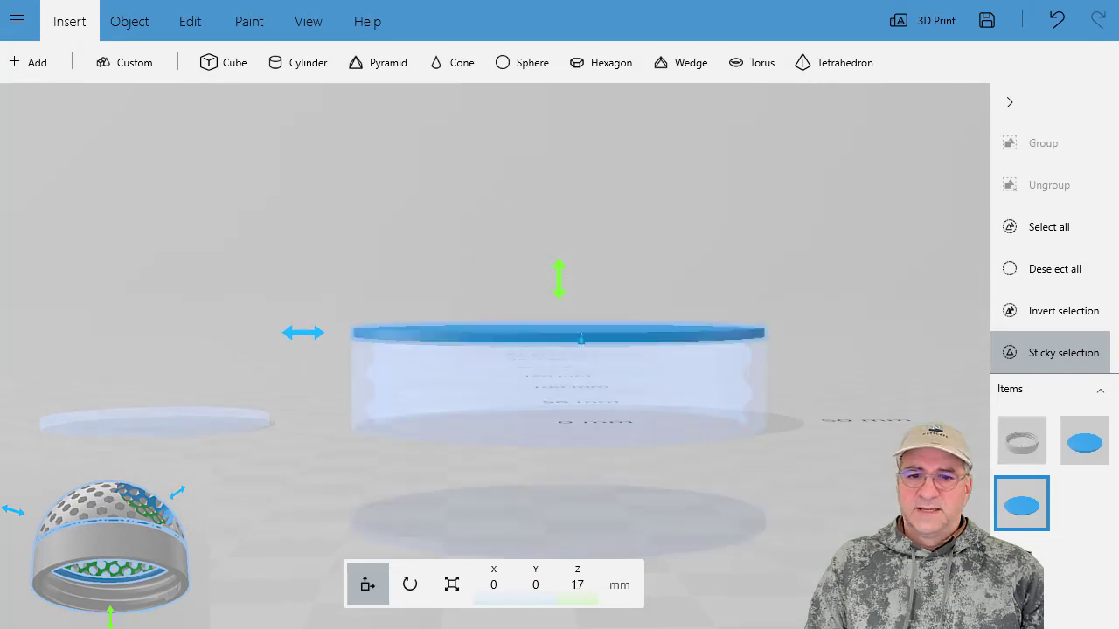
pyautogui.click(453, 584)
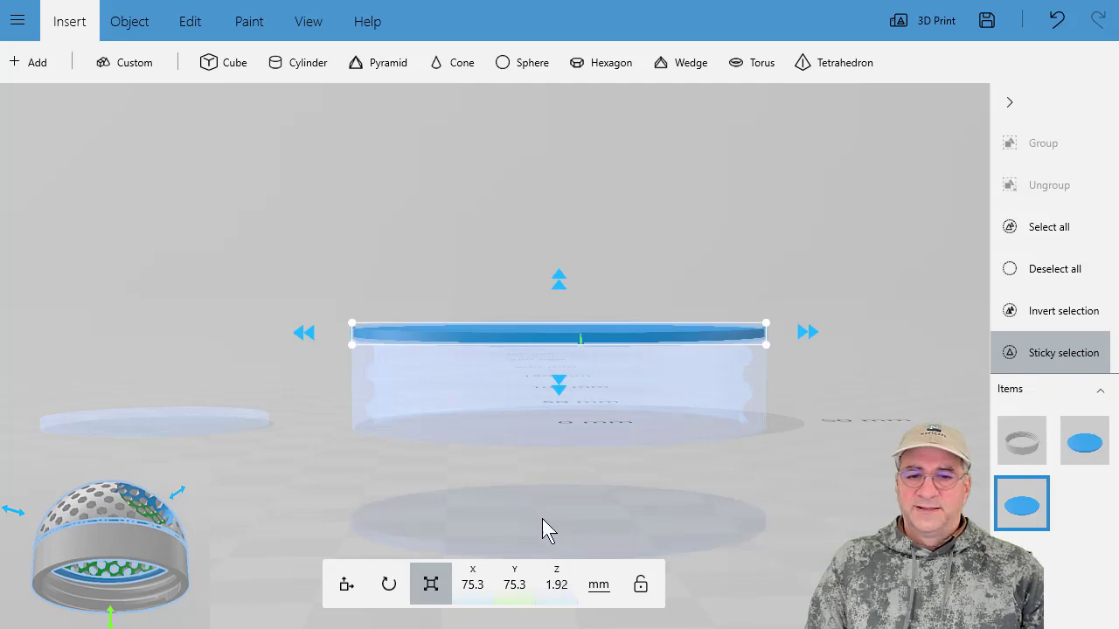
pyautogui.click(555, 584)
pyautogui.write('1.5')
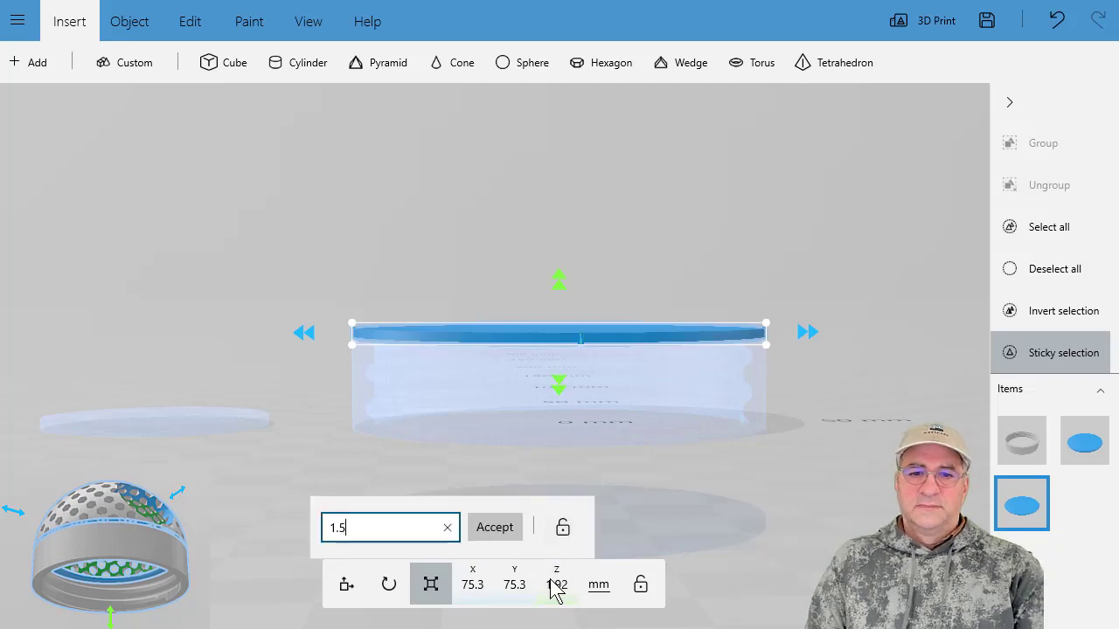
pyautogui.press('Return')
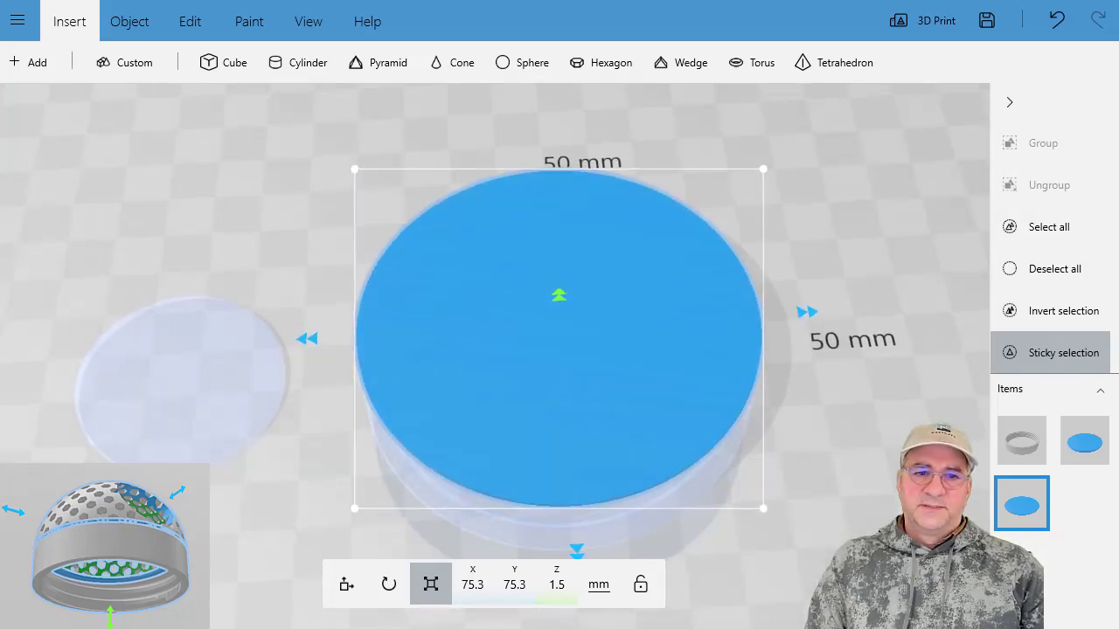
# Move the small 40 mm disc alone into the centre of the ring.
pyautogui.click(165, 414)
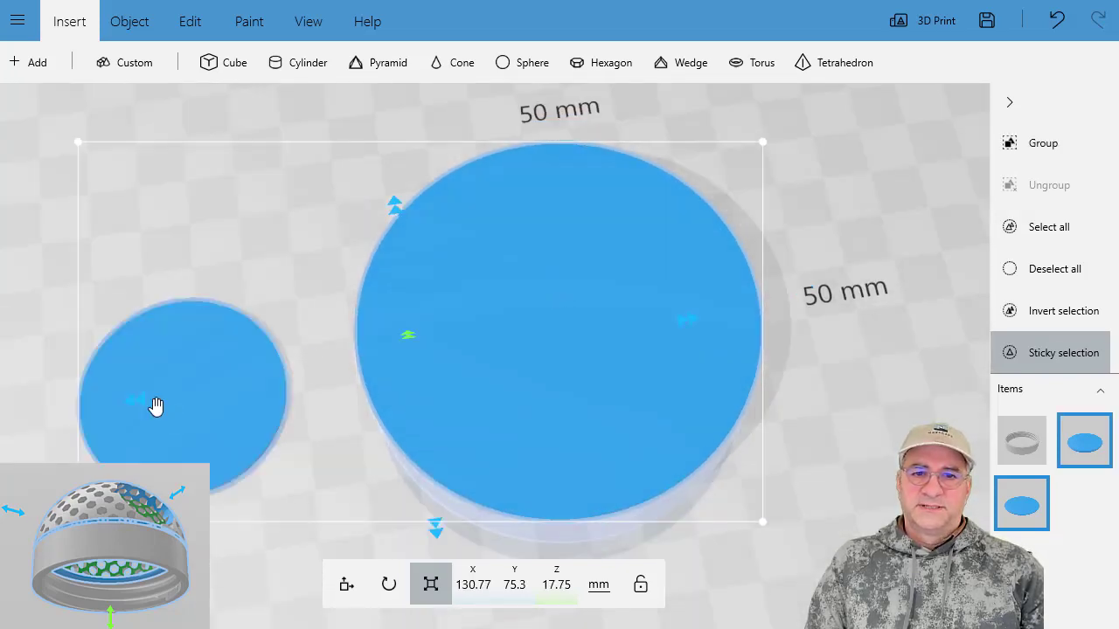
pyautogui.moveTo(155, 407); pyautogui.dragTo(345, 396)
pyautogui.hotkey('ctrl', 'z')
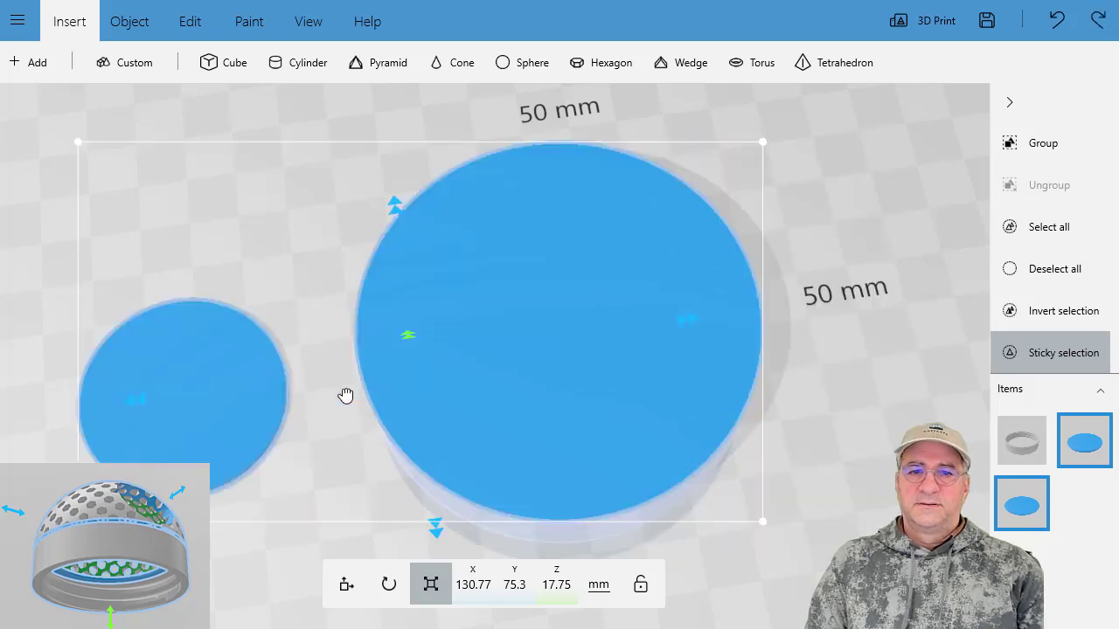
pyautogui.hotkey('ctrl', 'z')
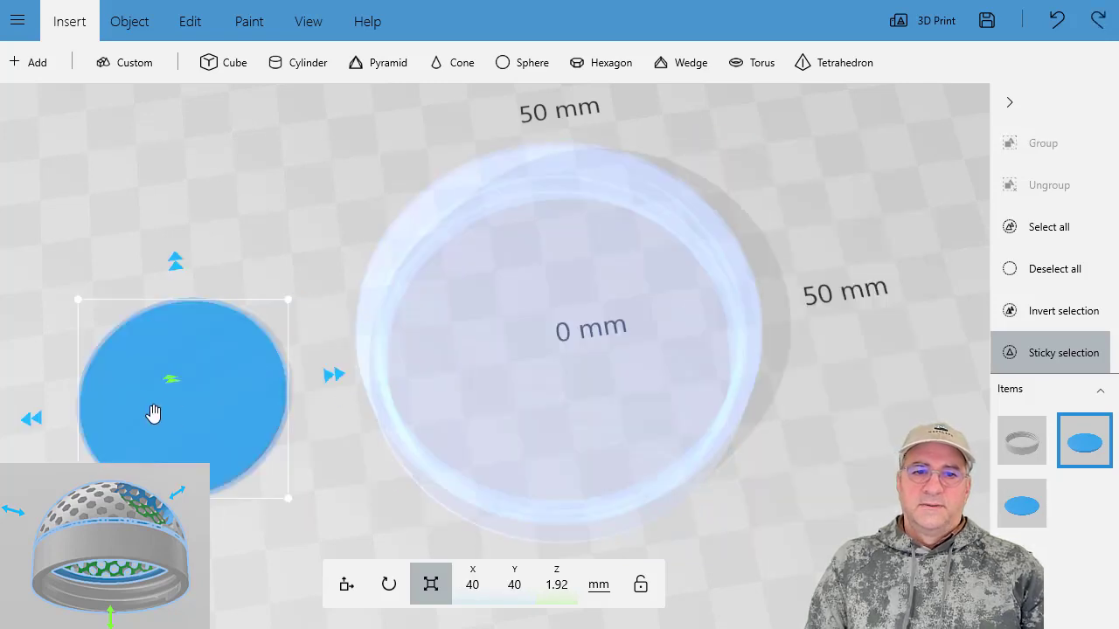
pyautogui.moveTo(157, 407); pyautogui.dragTo(537, 346)
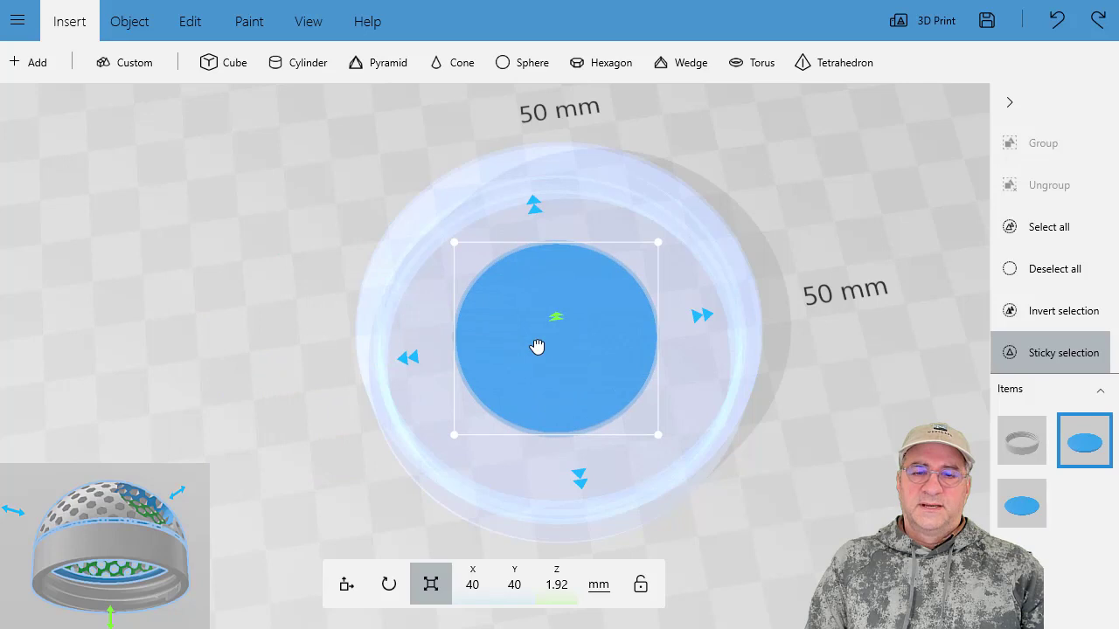
pyautogui.moveTo(230, 407); pyautogui.dragTo(211, 243)
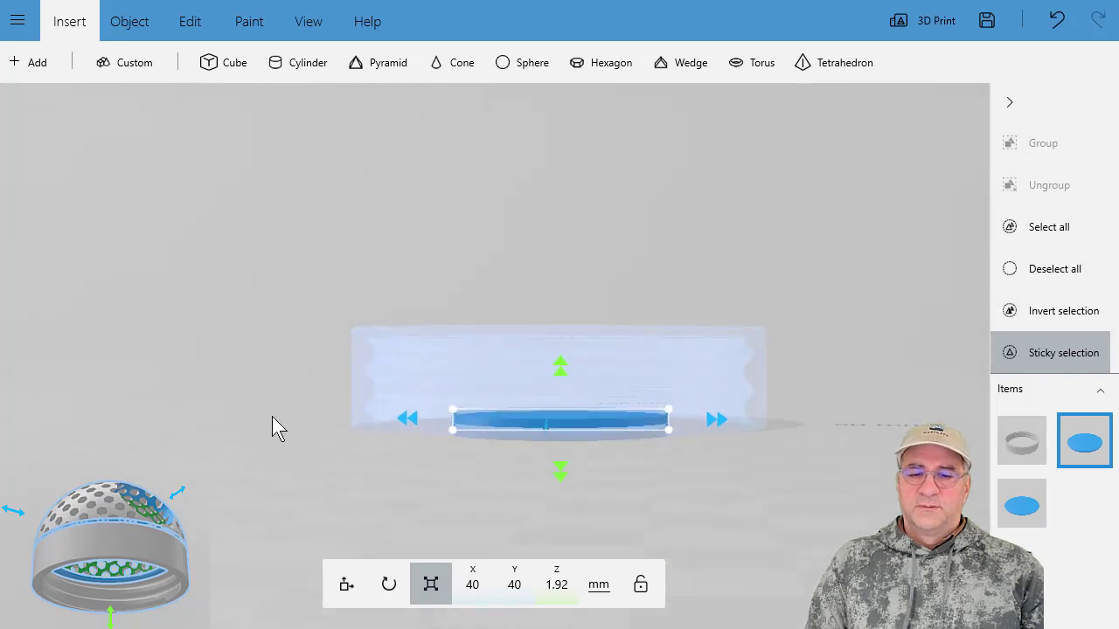
# Set the small 40 mm disc's thickness to 1.5 mm.
pyautogui.click(348, 601)
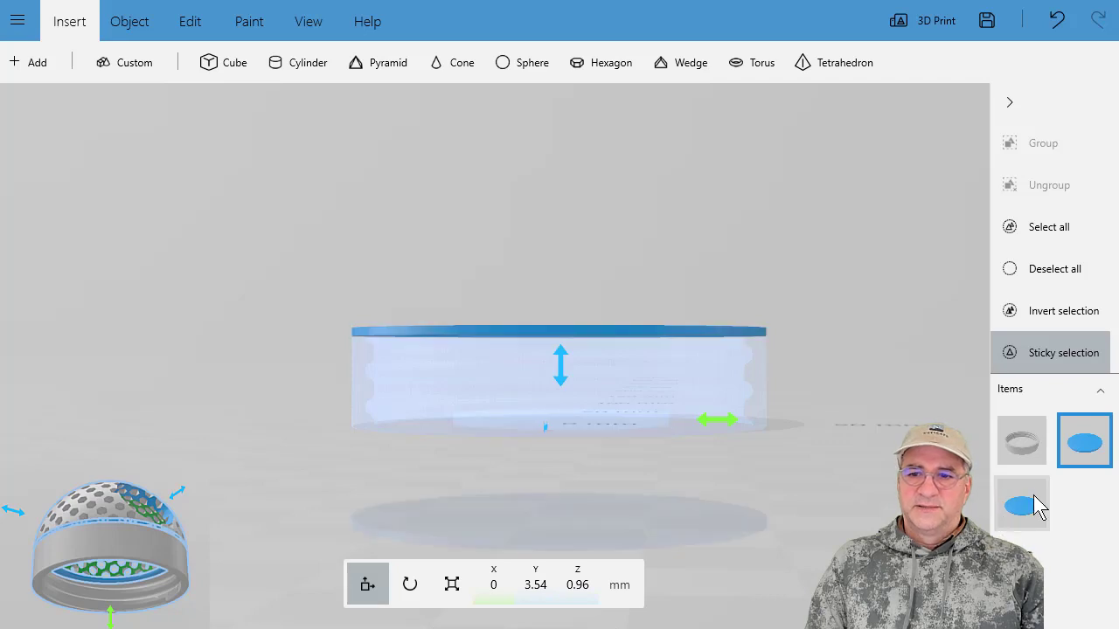
pyautogui.click(1091, 446)
pyautogui.click(1029, 514)
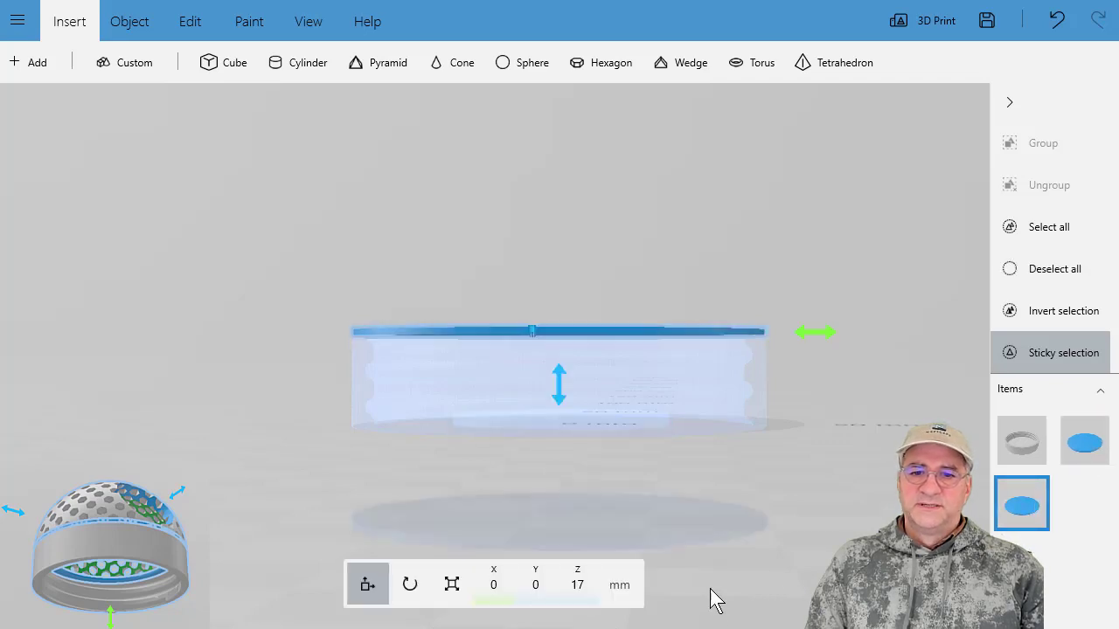
pyautogui.click(1075, 448)
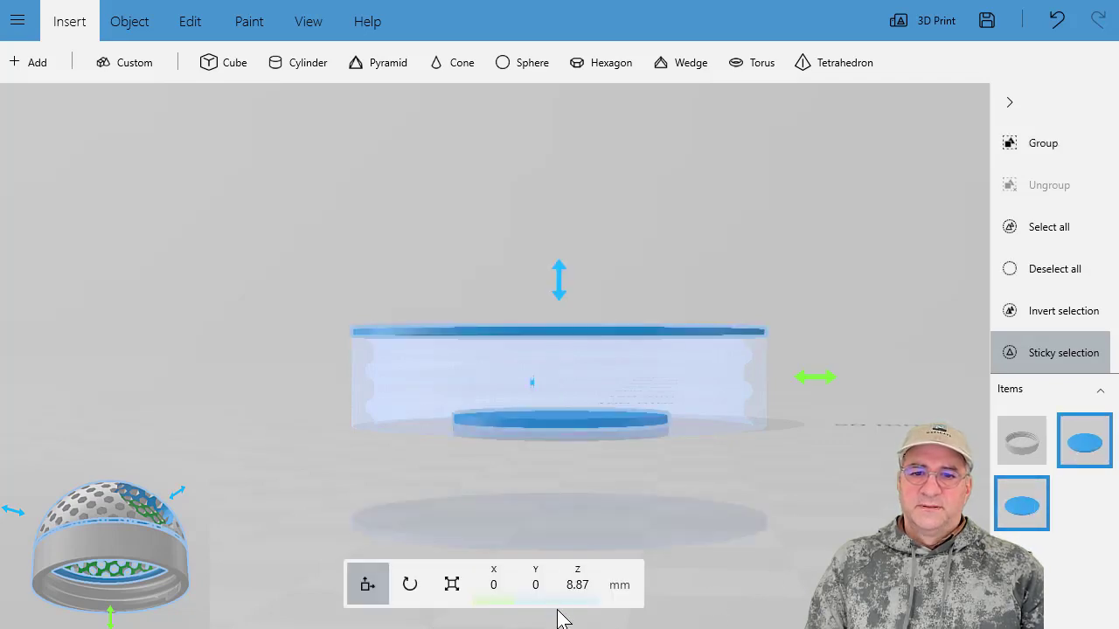
pyautogui.click(1001, 503)
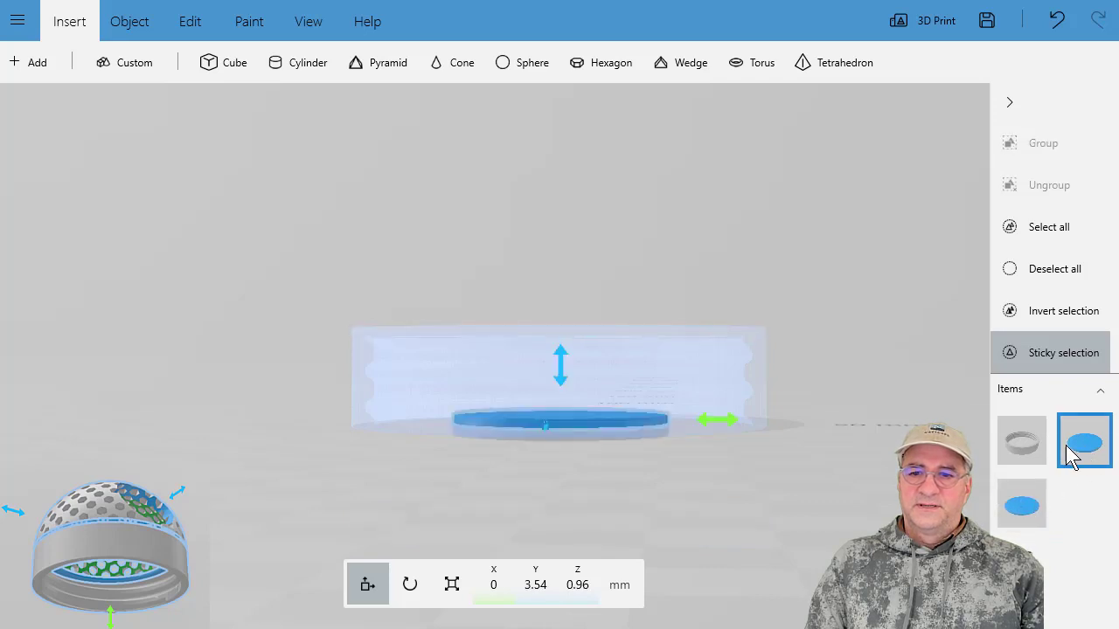
pyautogui.click(1040, 510)
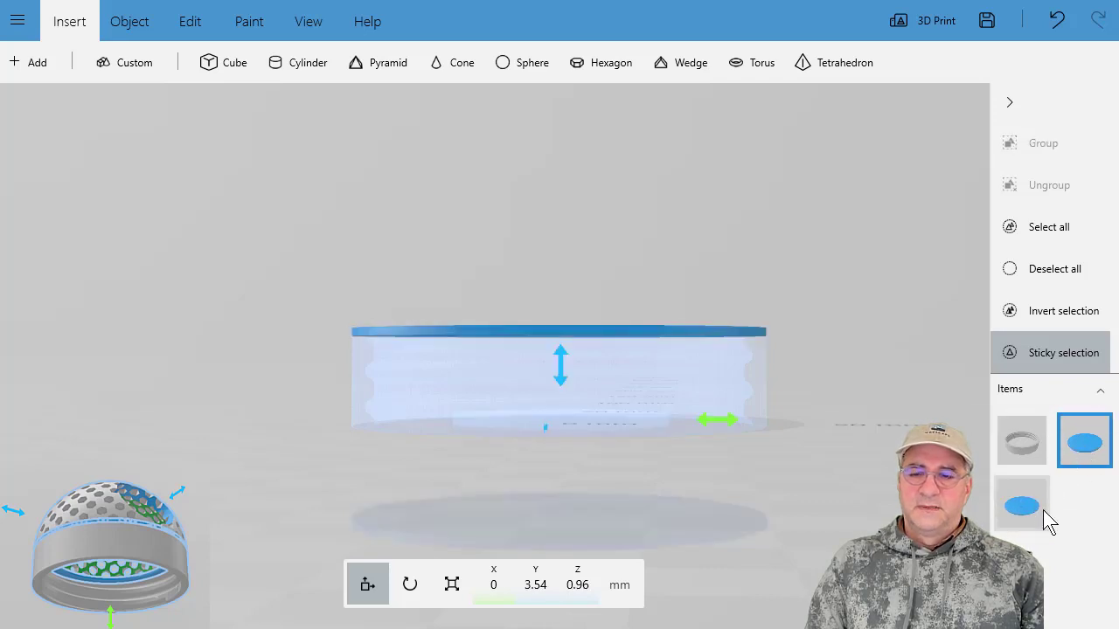
pyautogui.click(1077, 460)
pyautogui.click(446, 598)
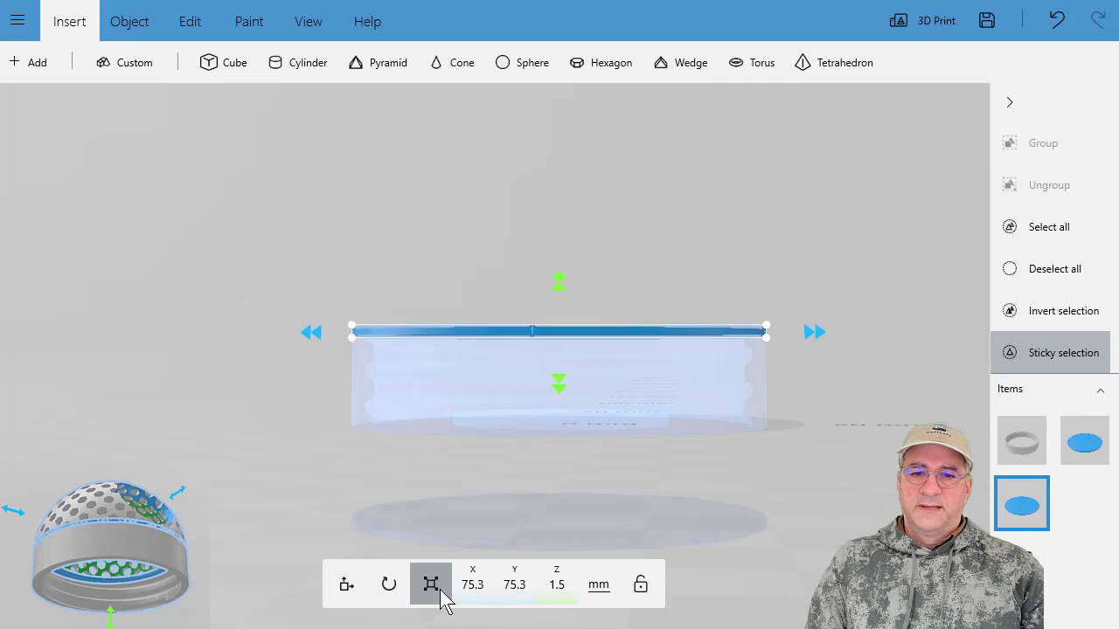
pyautogui.click(1073, 450)
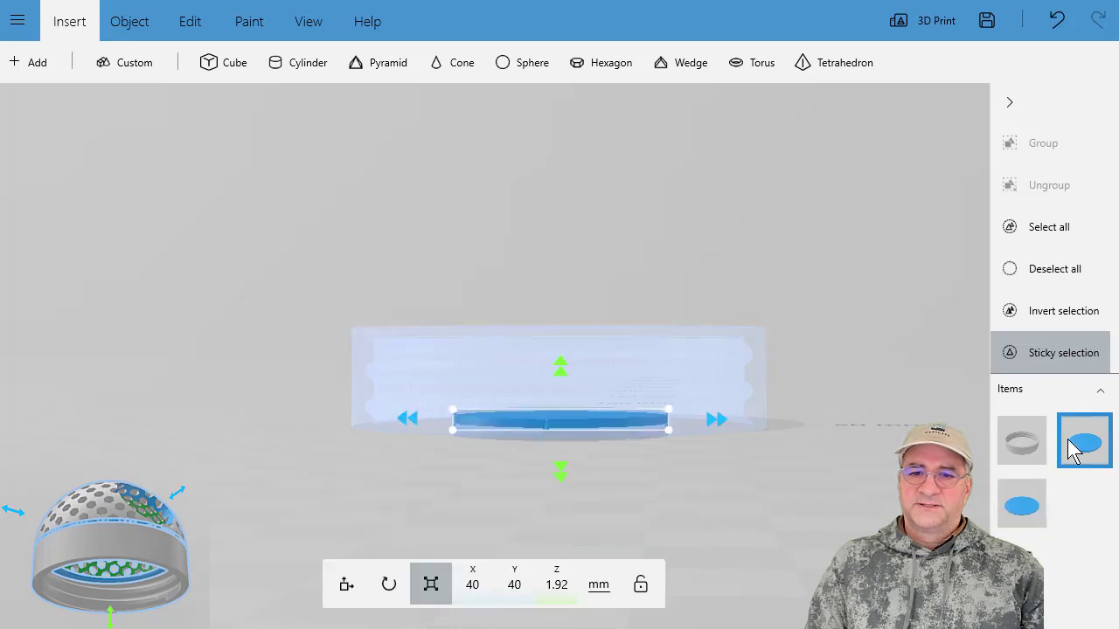
pyautogui.click(557, 586)
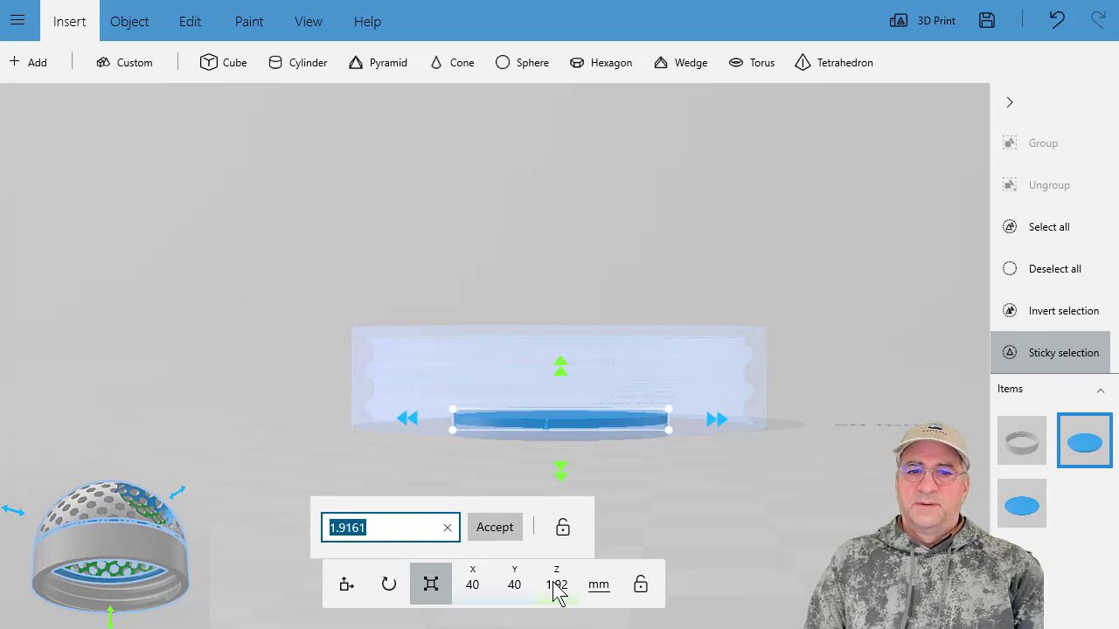
pyautogui.write('1.5')
pyautogui.press('Return')
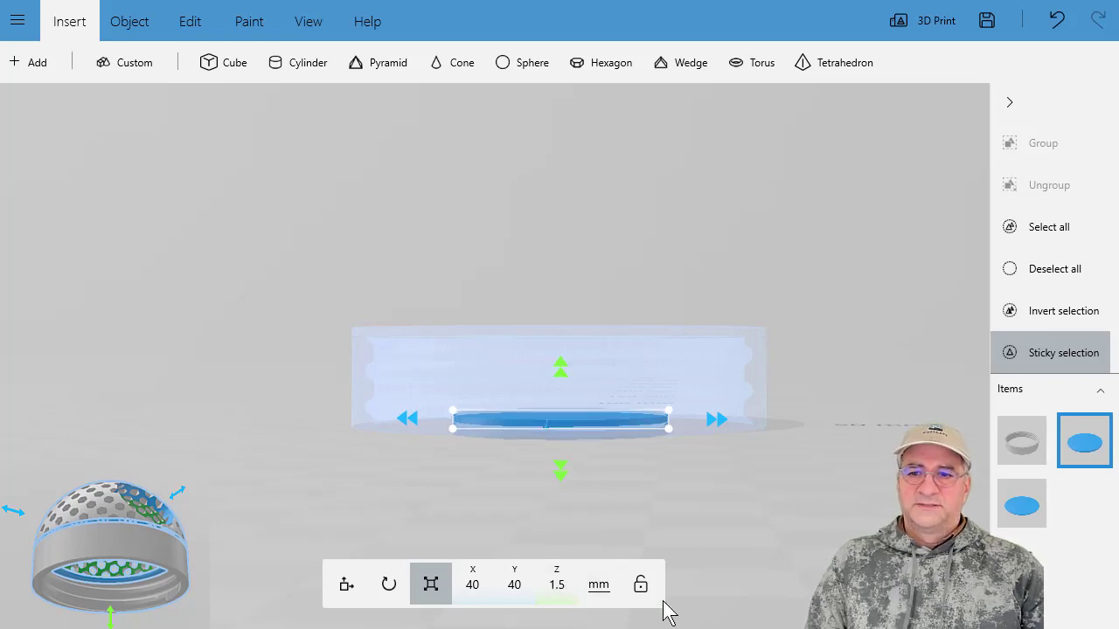
# Raise the small disc to a Z position of 17 mm.
pyautogui.click(346, 584)
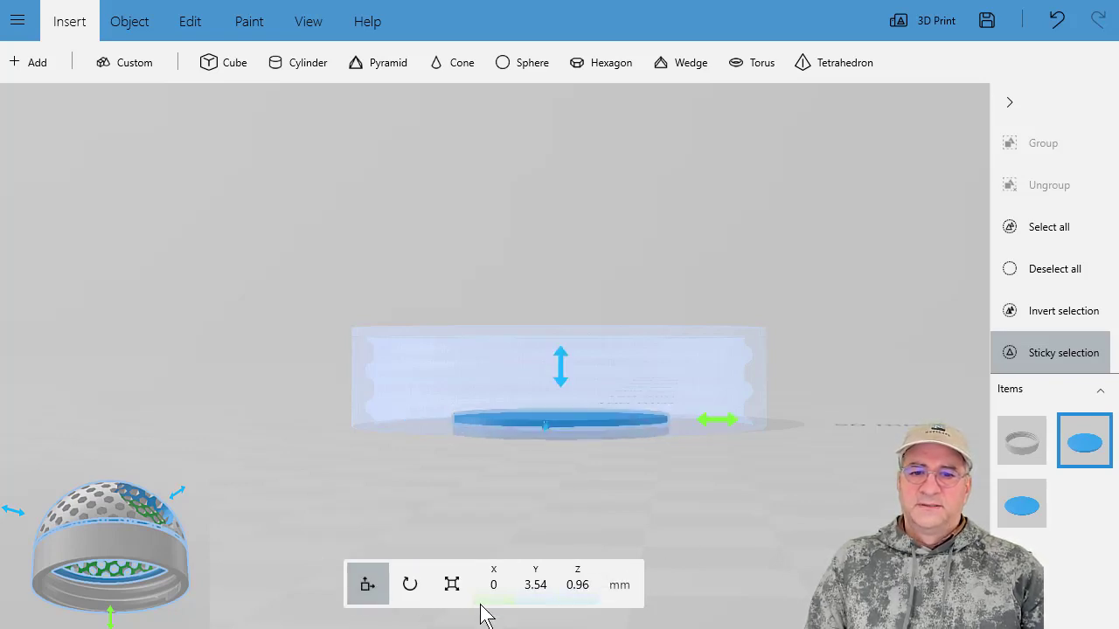
pyautogui.click(577, 585)
pyautogui.write('178')
pyautogui.press('Return')
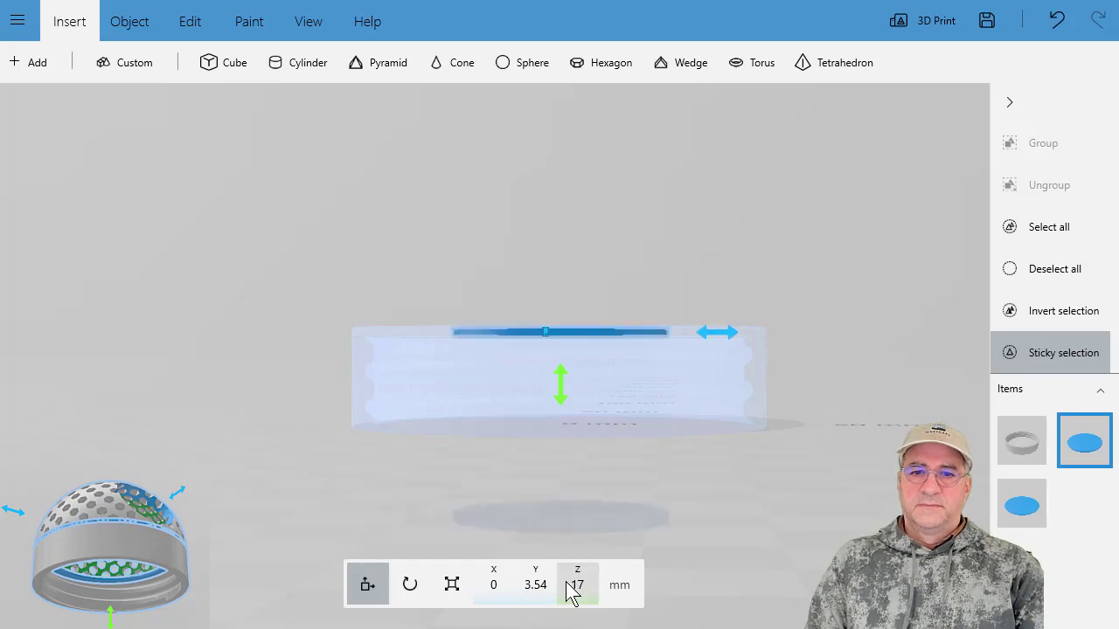
pyautogui.moveTo(884, 511); pyautogui.dragTo(874, 576)
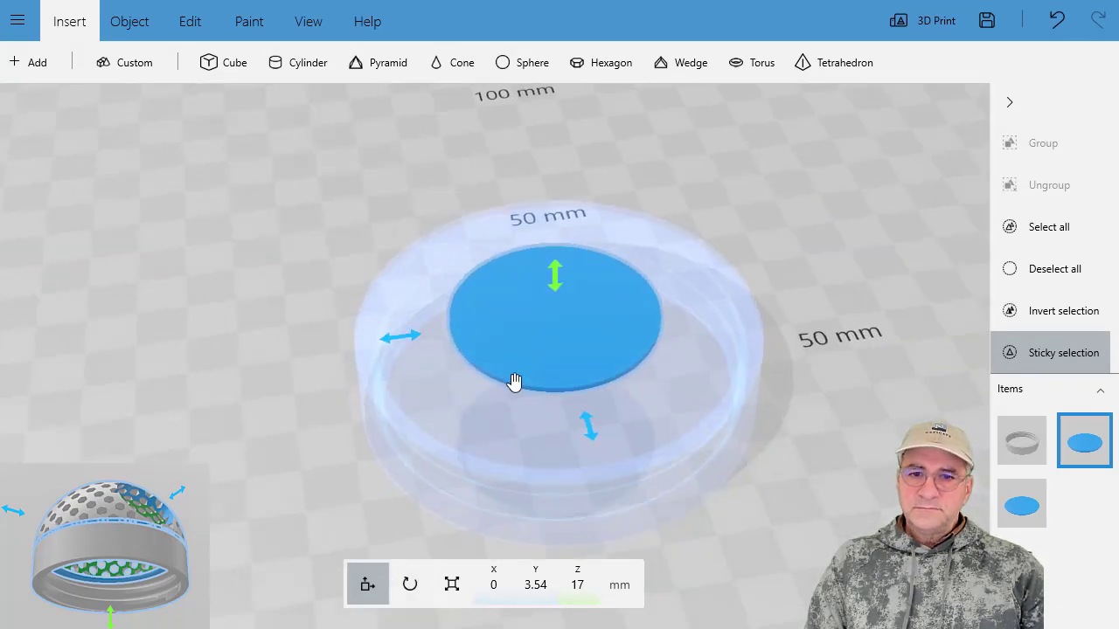
# From a top-down view, set the small disc's Y position to 0, centring it over the ring.
pyautogui.click(521, 346)
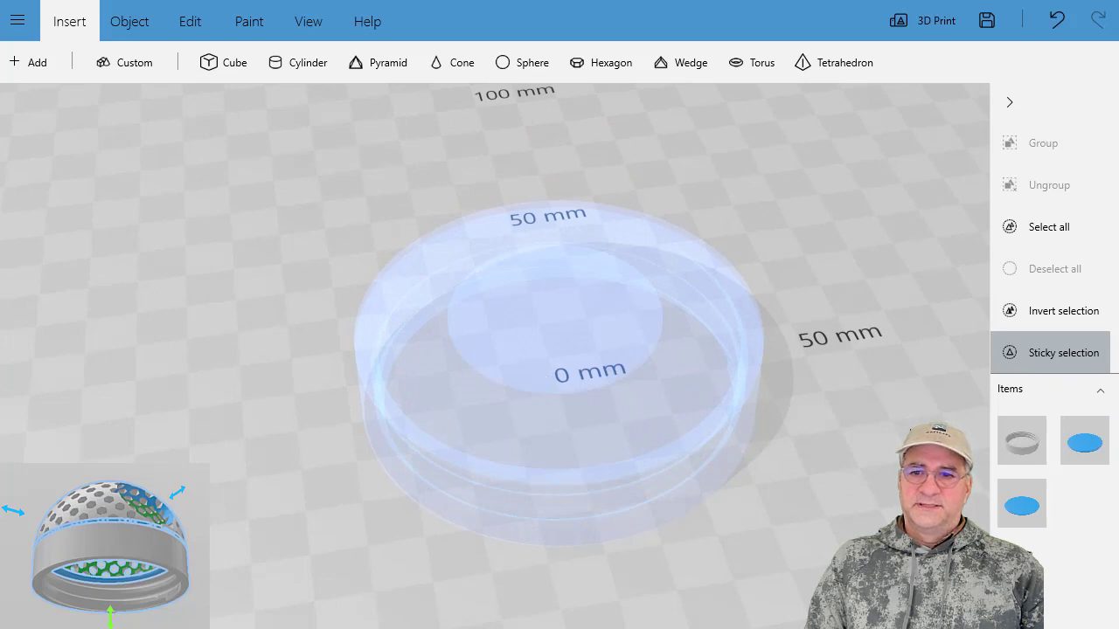
pyautogui.click(1025, 496)
pyautogui.click(1084, 446)
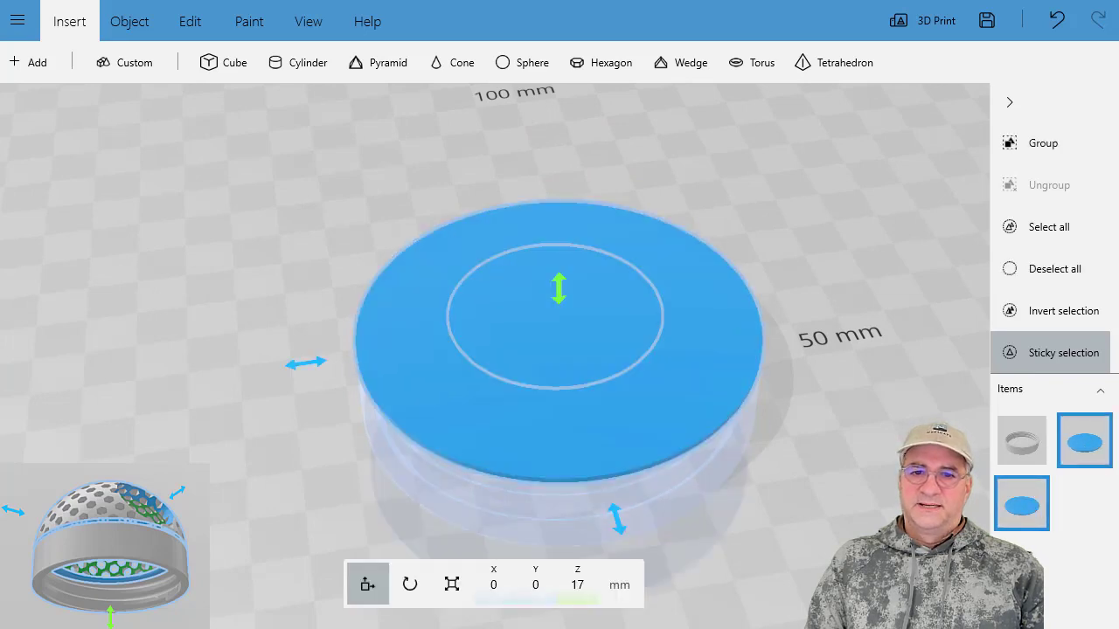
pyautogui.click(1021, 505)
pyautogui.moveTo(747, 570); pyautogui.dragTo(747, 480)
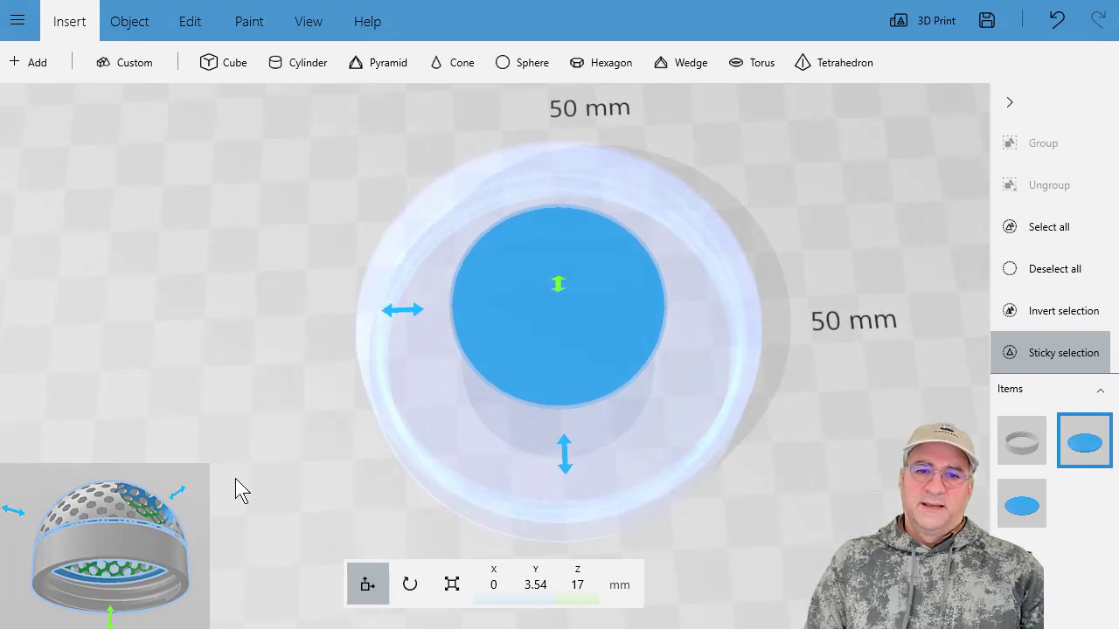
pyautogui.moveTo(333, 524); pyautogui.dragTo(155, 461)
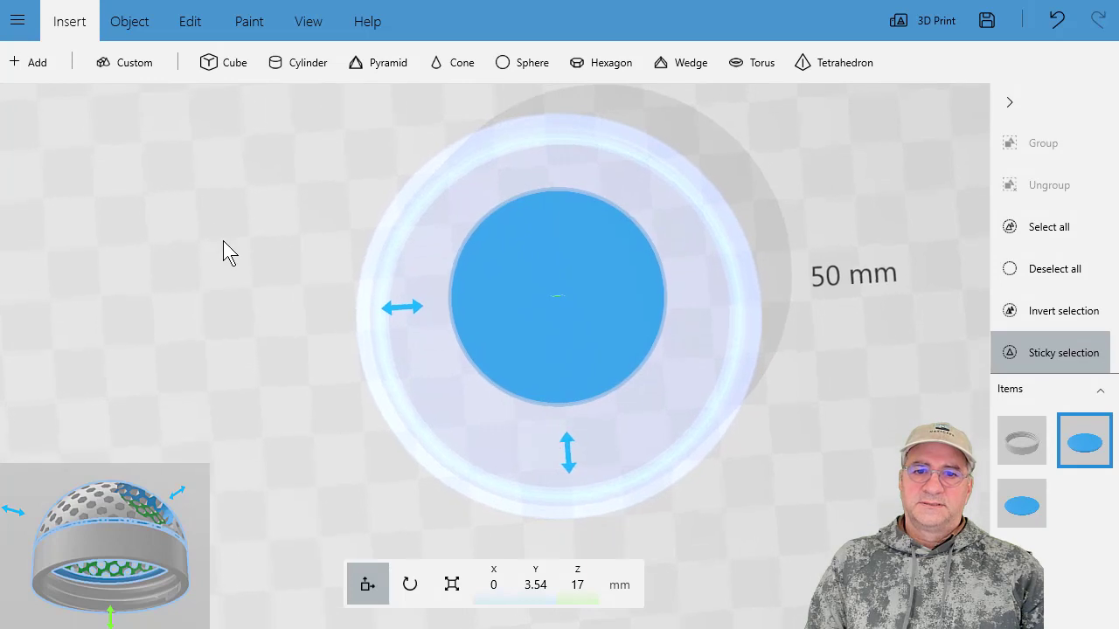
pyautogui.moveTo(222, 240); pyautogui.dragTo(222, 224)
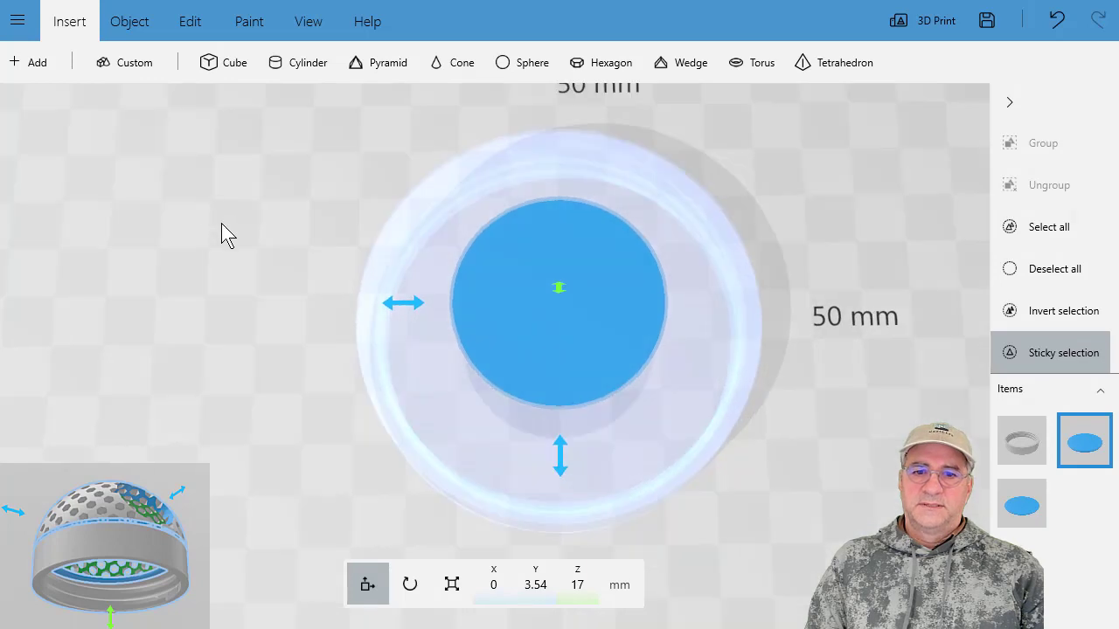
pyautogui.click(535, 584)
pyautogui.write('0')
pyautogui.press('Return')
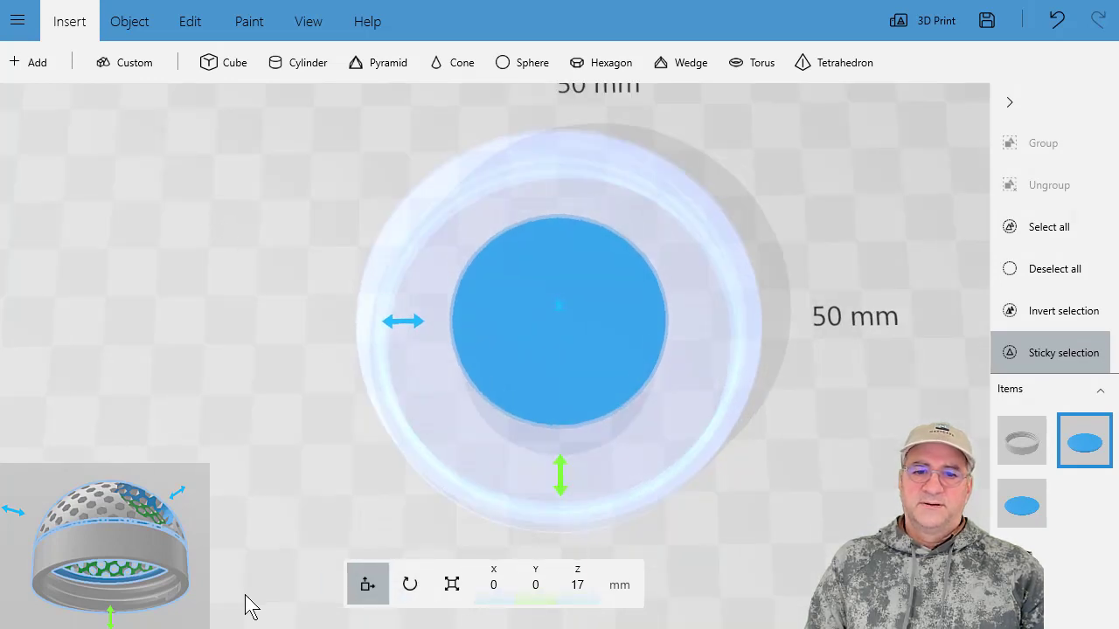
# Scale the small disc to 60 mm in both X and Y, keeping 1.5 mm thickness.
pyautogui.click(452, 585)
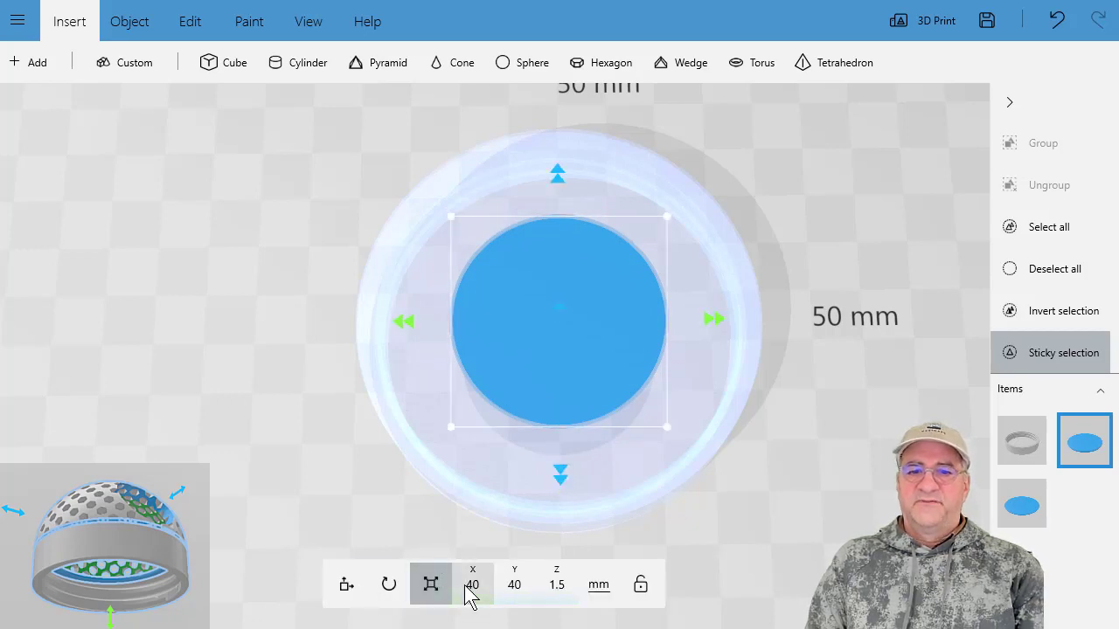
pyautogui.click(471, 584)
pyautogui.write('7')
pyautogui.press('Return')
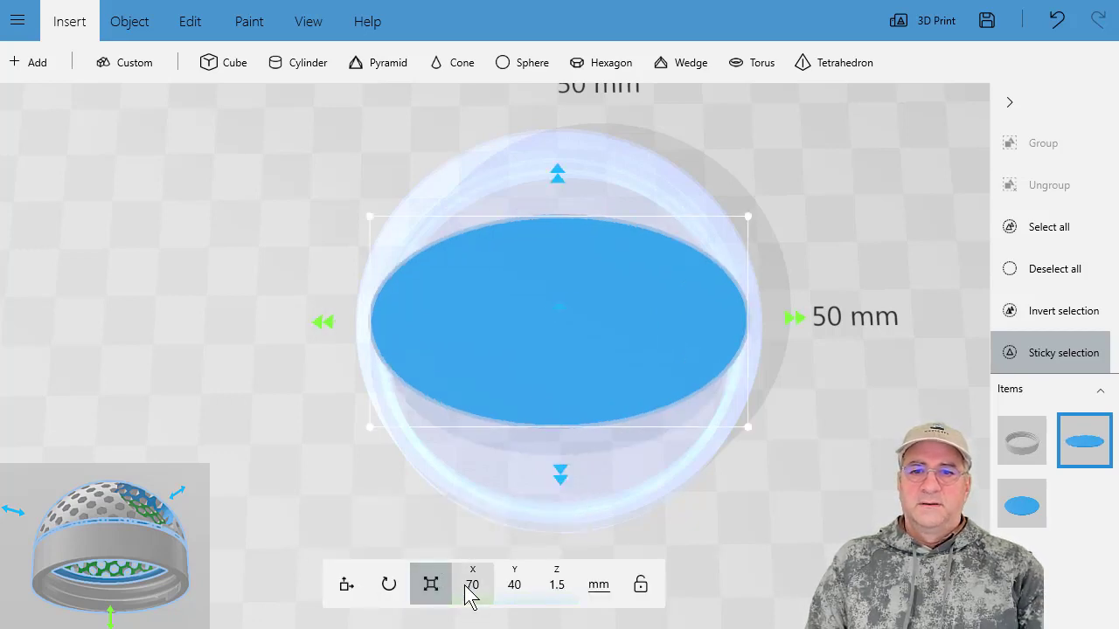
pyautogui.click(471, 592)
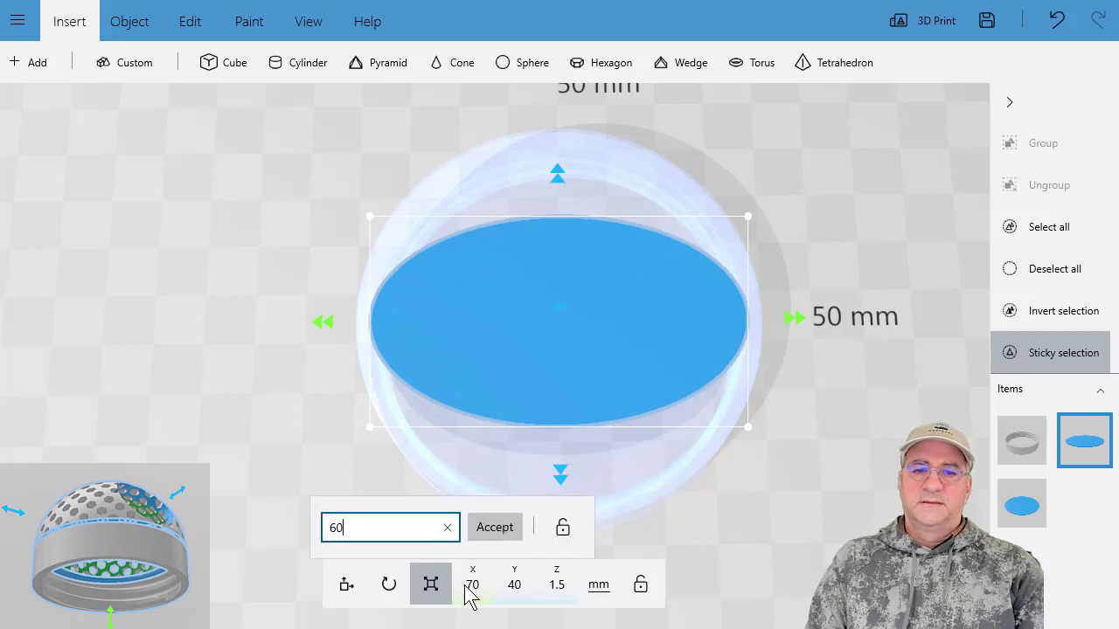
pyautogui.write('60')
pyautogui.press('Return')
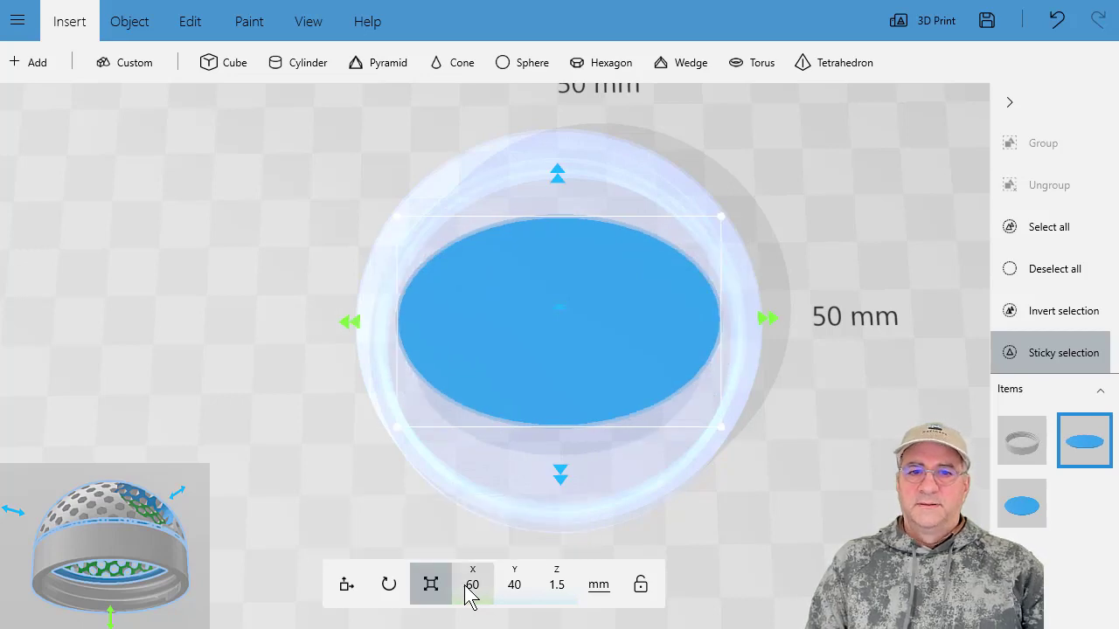
pyautogui.click(514, 593)
pyautogui.write('60')
pyautogui.press('Return')
pyautogui.moveTo(336, 537); pyautogui.dragTo(369, 550, button='right')
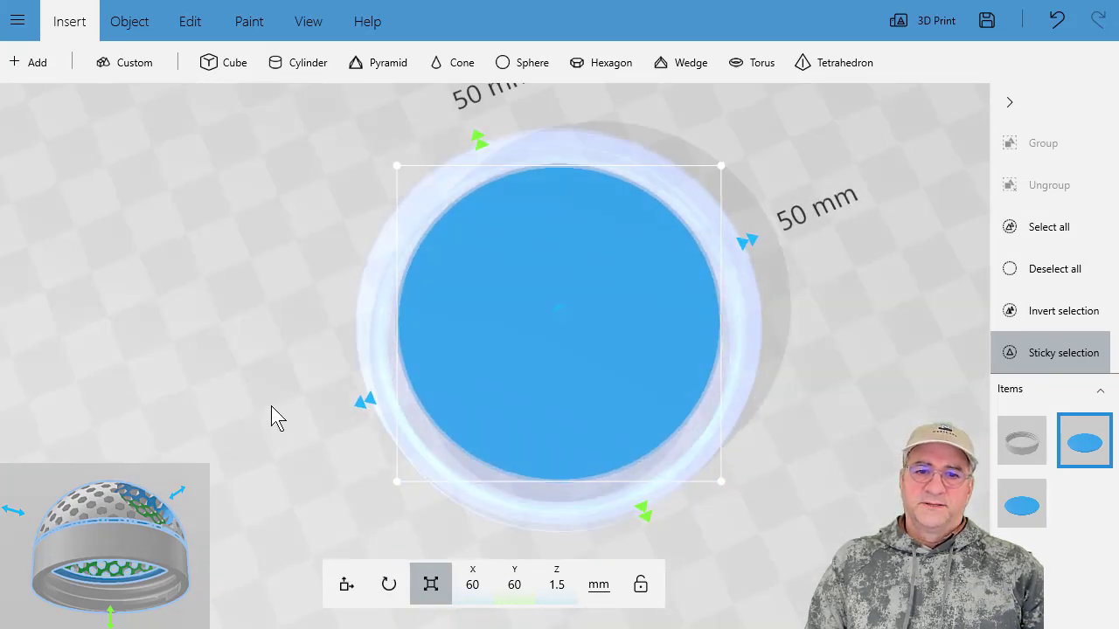
pyautogui.moveTo(271, 407); pyautogui.dragTo(249, 470, button='right')
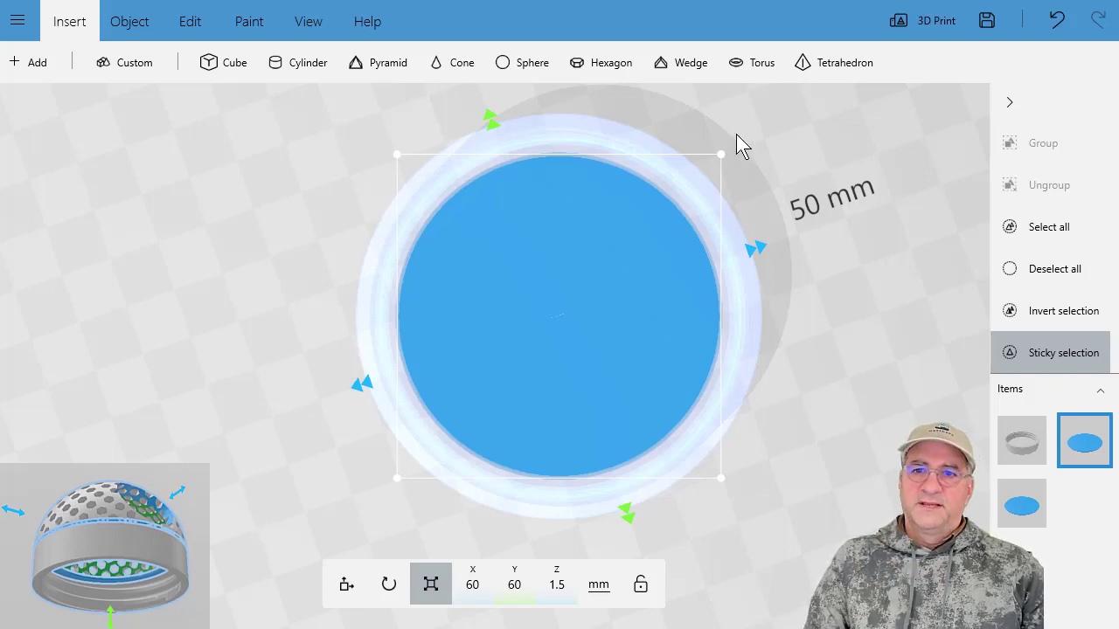
# Subtract the 60 mm disc from the lid disc, inspect the result, then undo it.
pyautogui.click(192, 26)
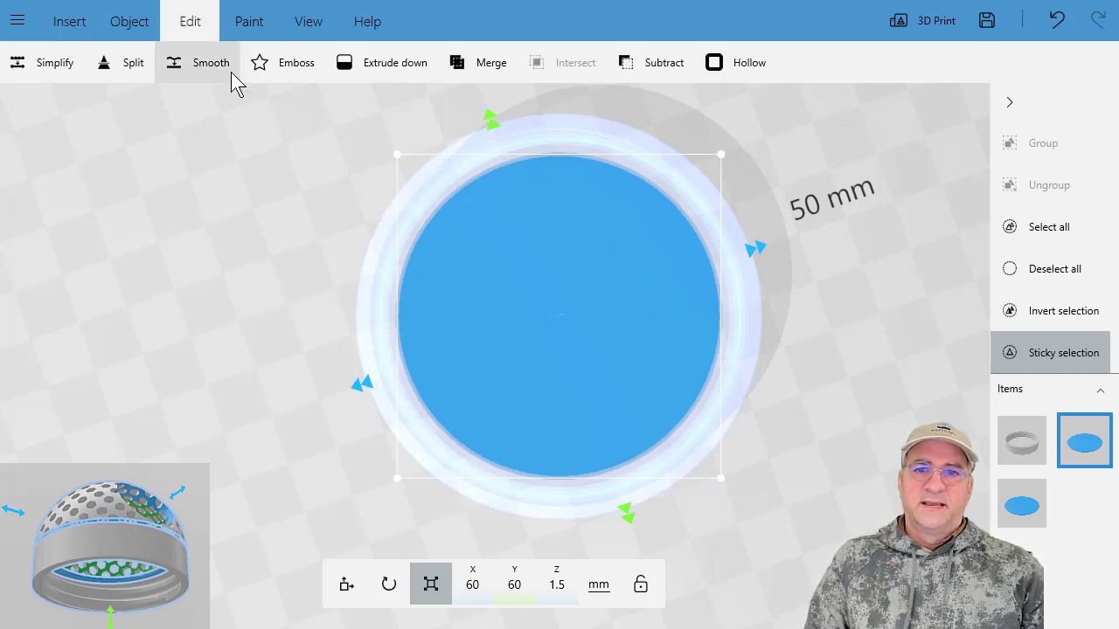
pyautogui.click(638, 71)
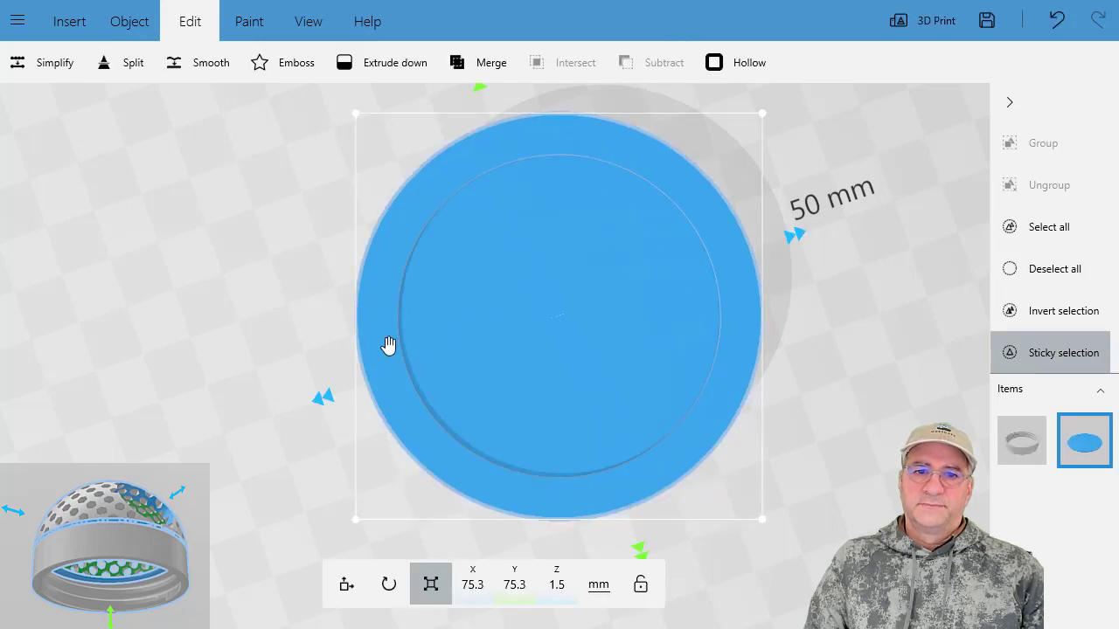
pyautogui.moveTo(345, 332); pyautogui.dragTo(206, 320)
pyautogui.hotkey('ctrl', 'c')
pyautogui.hotkey('ctrl', 'v')
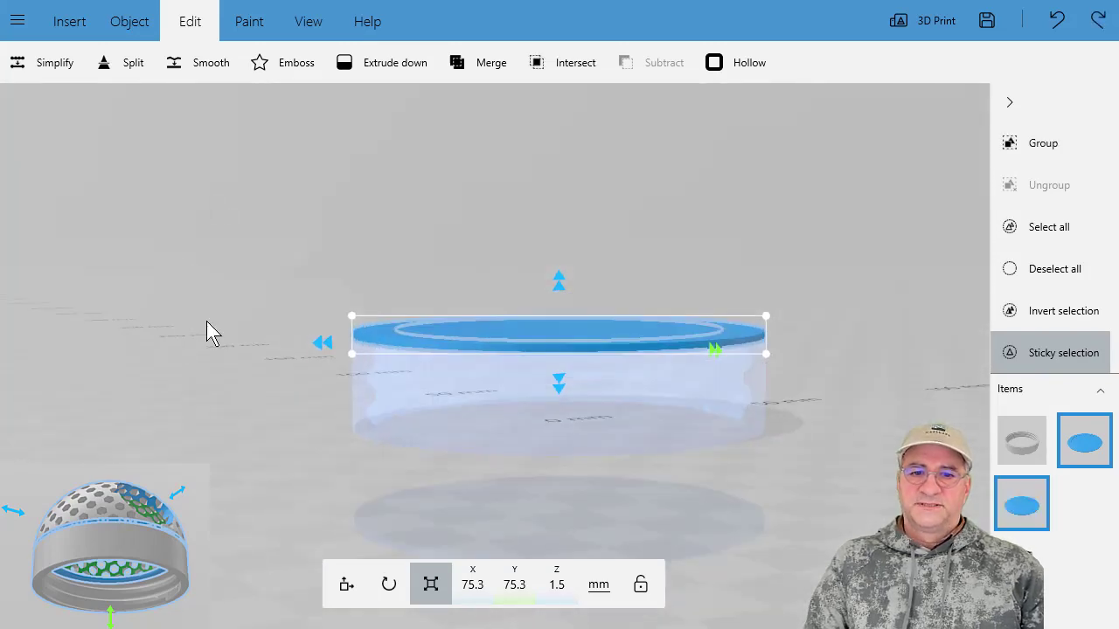
pyautogui.click(353, 599)
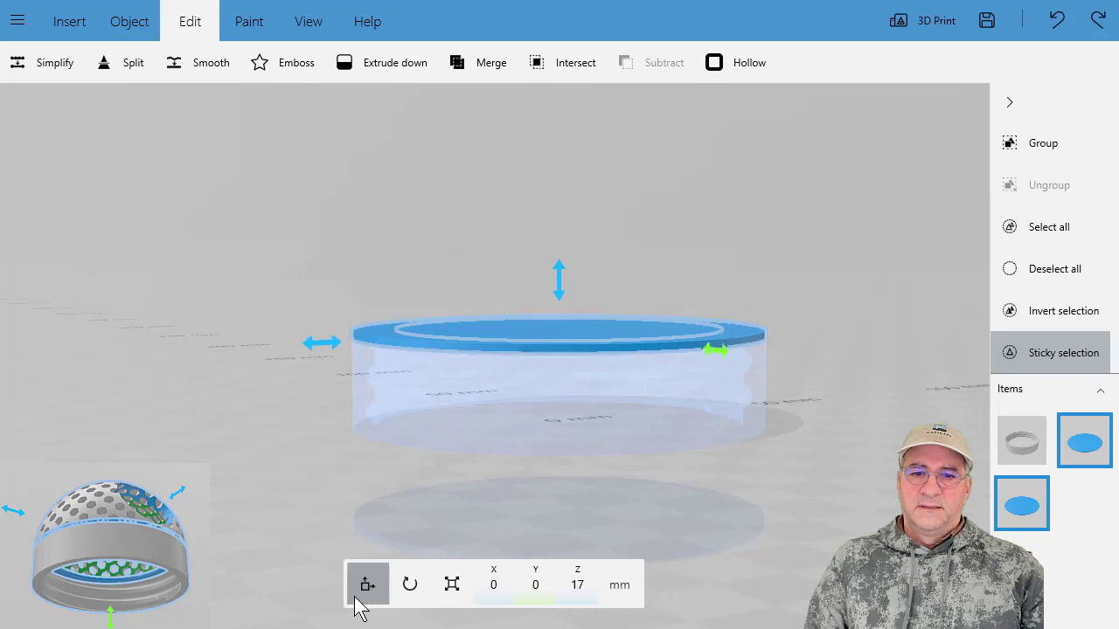
pyautogui.click(450, 593)
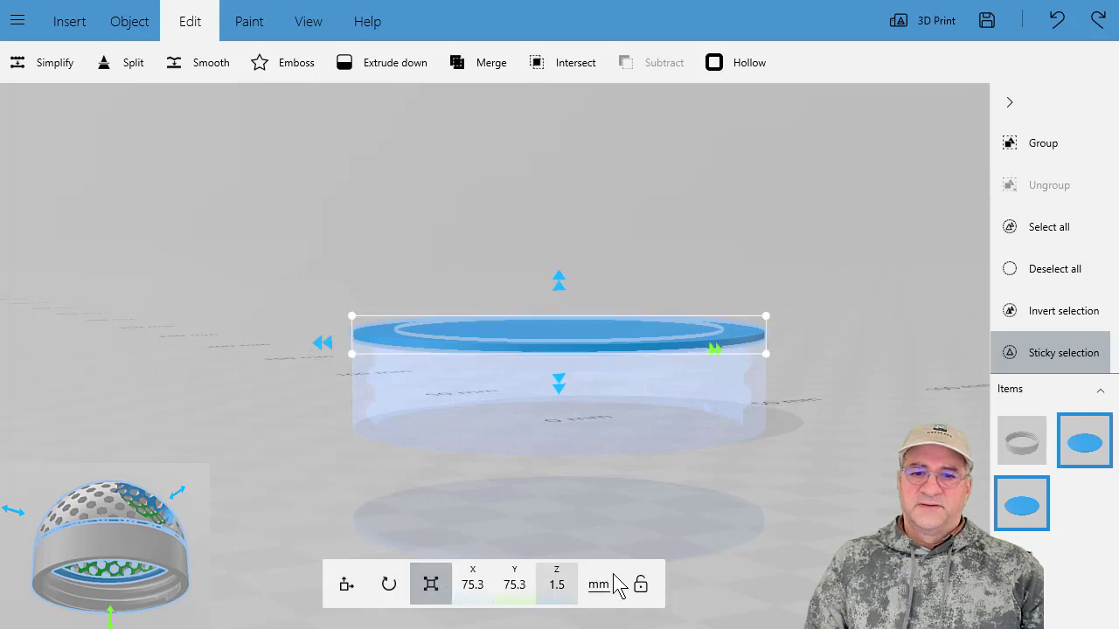
pyautogui.click(1033, 515)
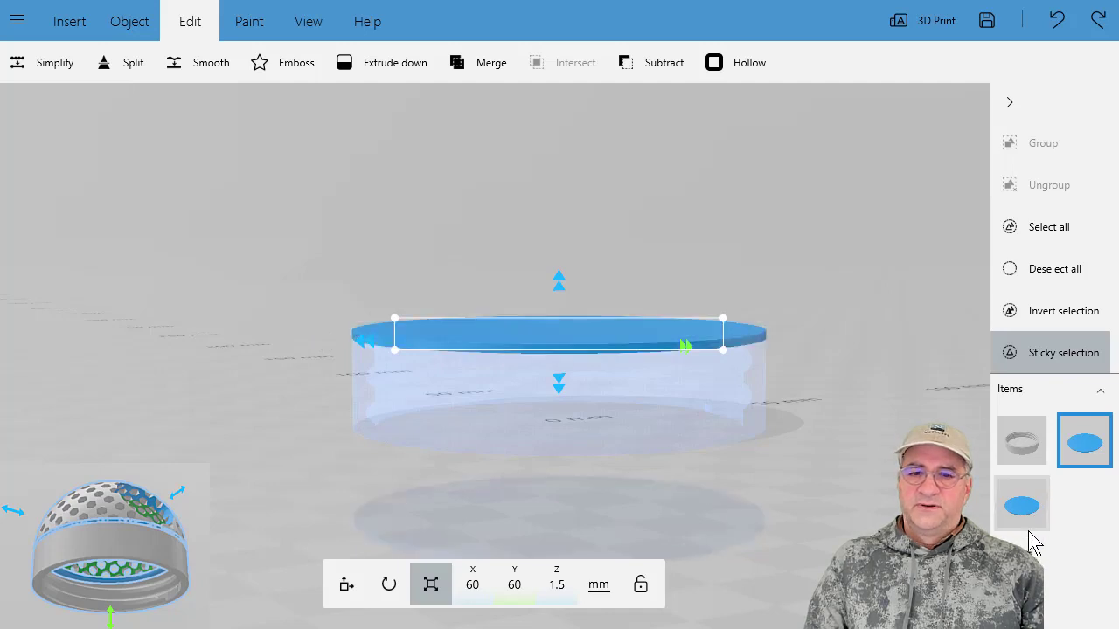
pyautogui.click(347, 585)
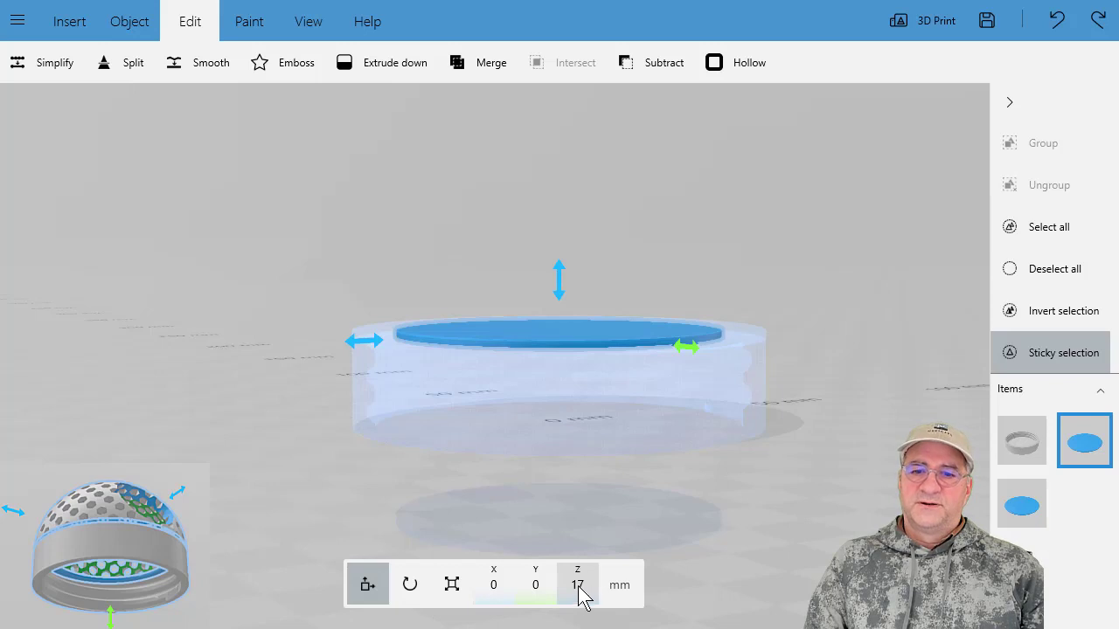
pyautogui.click(1025, 509)
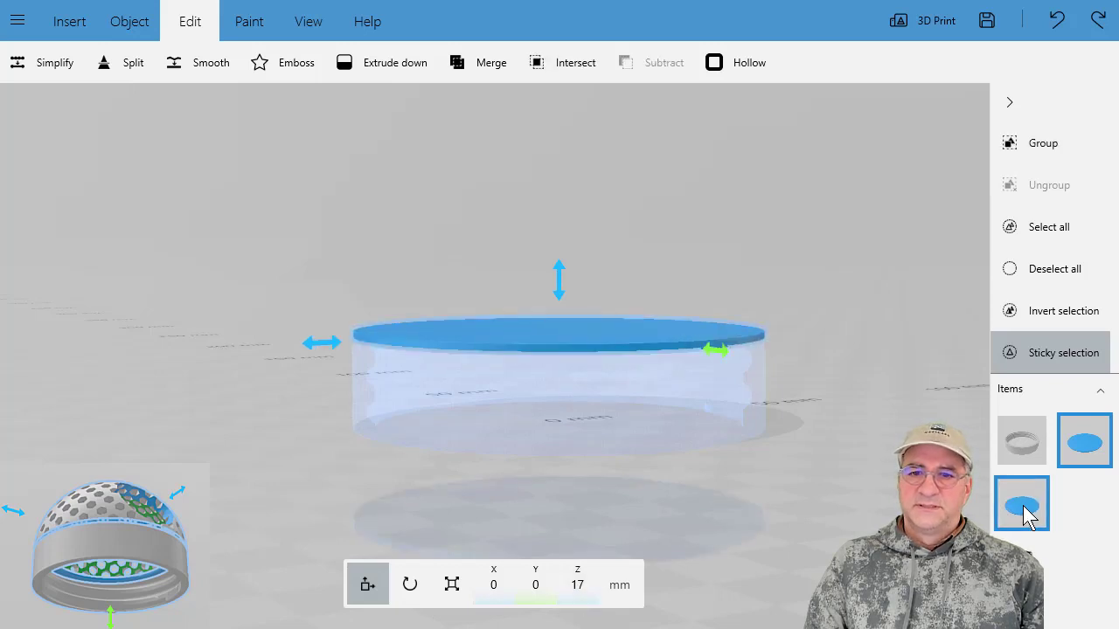
pyautogui.click(1084, 441)
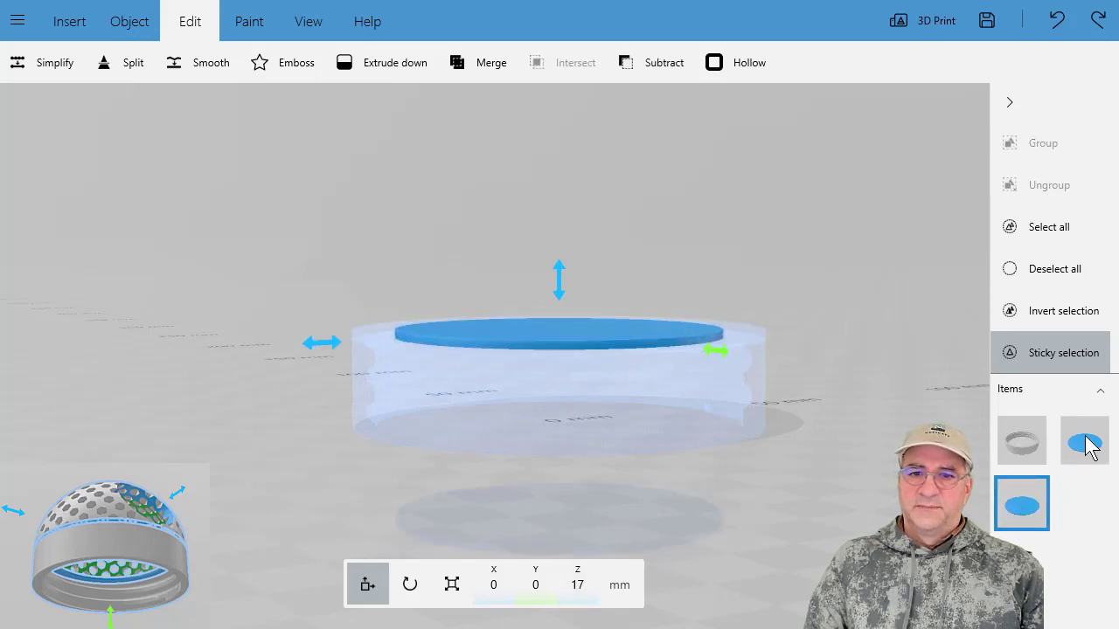
pyautogui.click(451, 600)
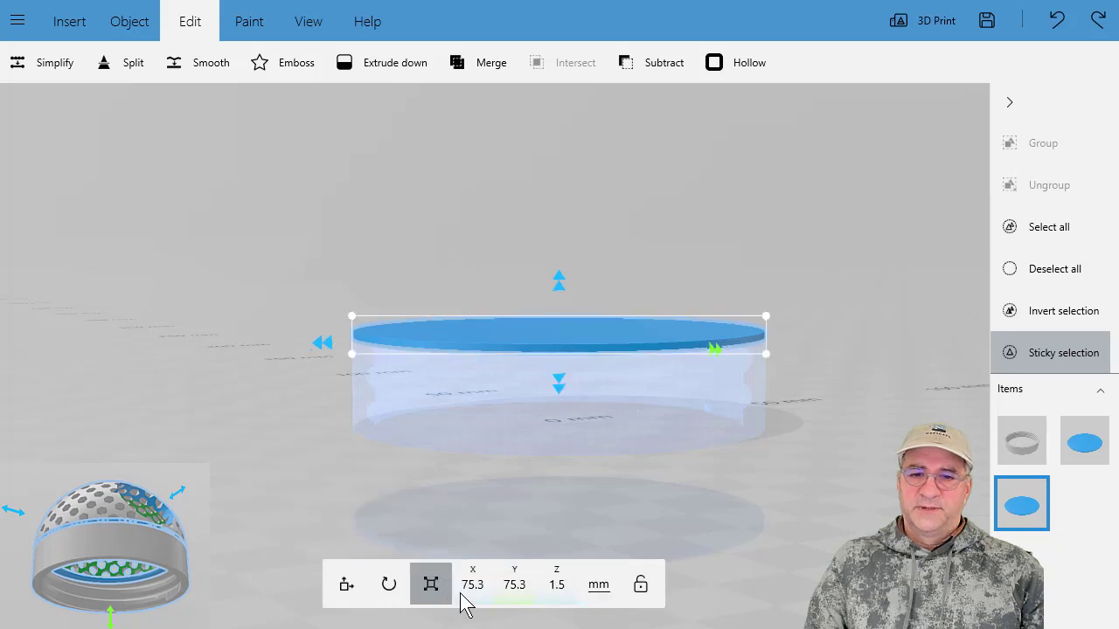
pyautogui.click(559, 594)
pyautogui.write('3')
pyautogui.press('Return')
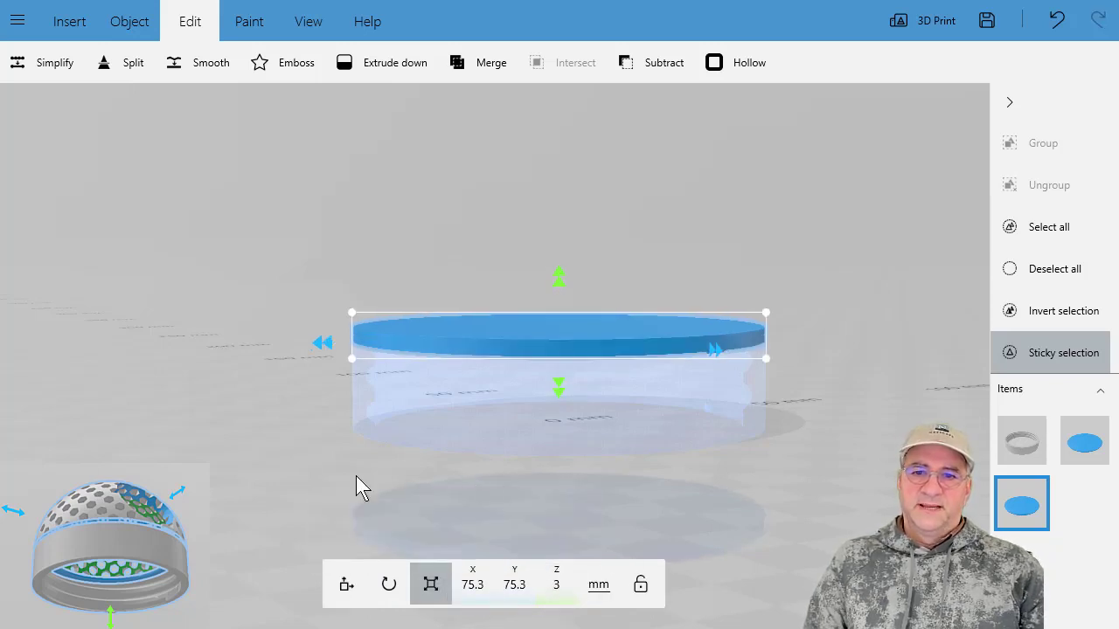
pyautogui.moveTo(357, 487); pyautogui.dragTo(213, 490)
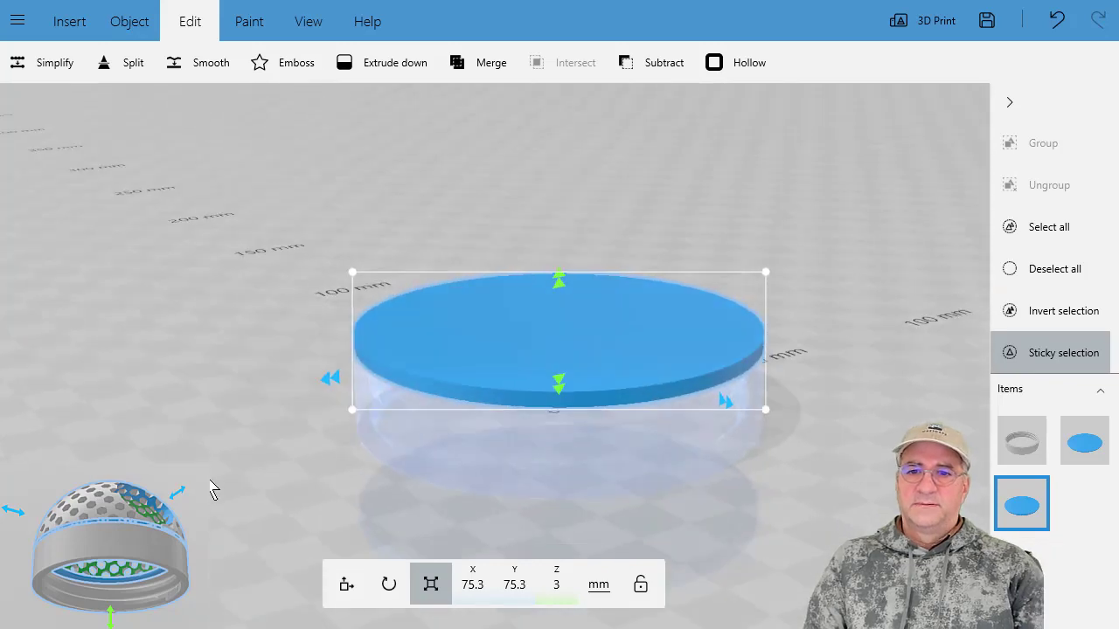
pyautogui.hotkey('ctrl', 'z')
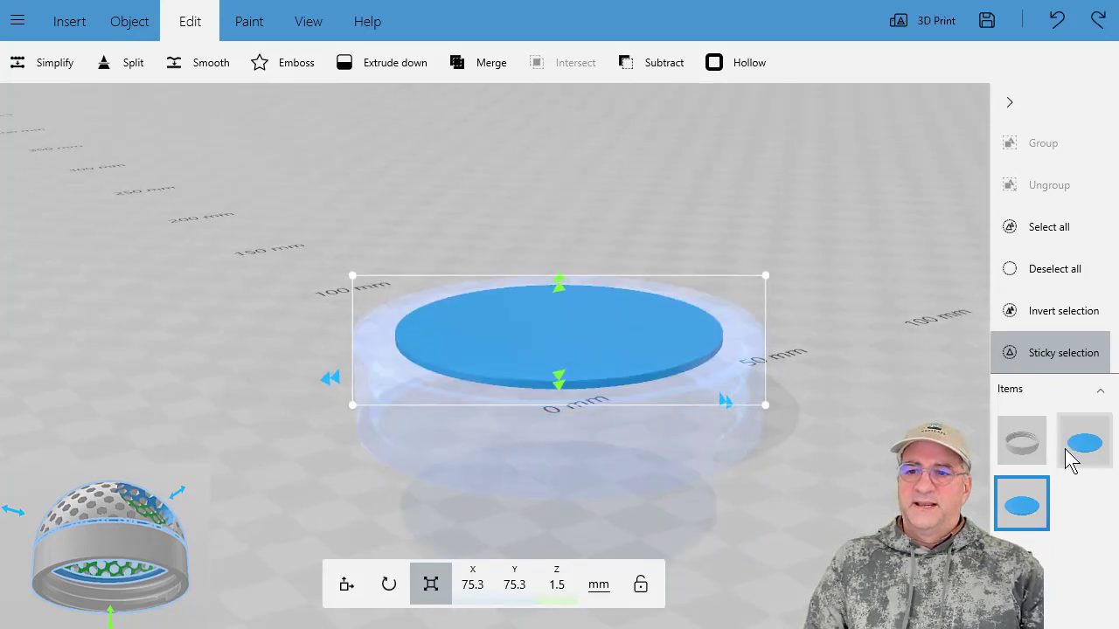
pyautogui.click(1080, 444)
pyautogui.click(1023, 506)
pyautogui.moveTo(696, 563); pyautogui.dragTo(494, 564)
# Make the 60 mm disc 3 mm thick and place it at Z 15.5 mm.
pyautogui.click(557, 586)
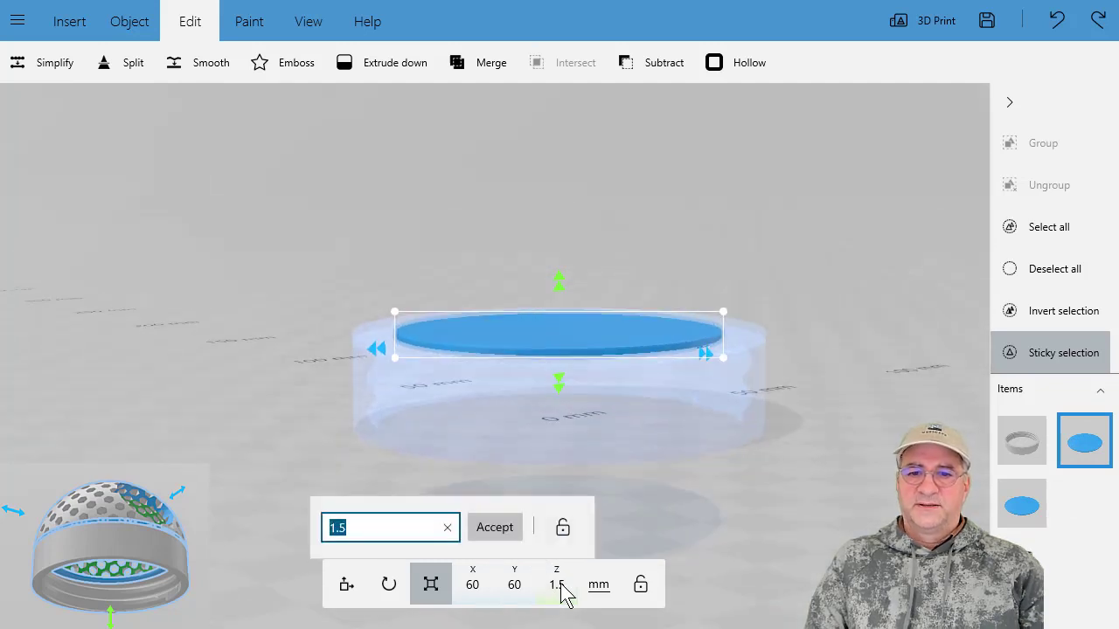
pyautogui.press('Return')
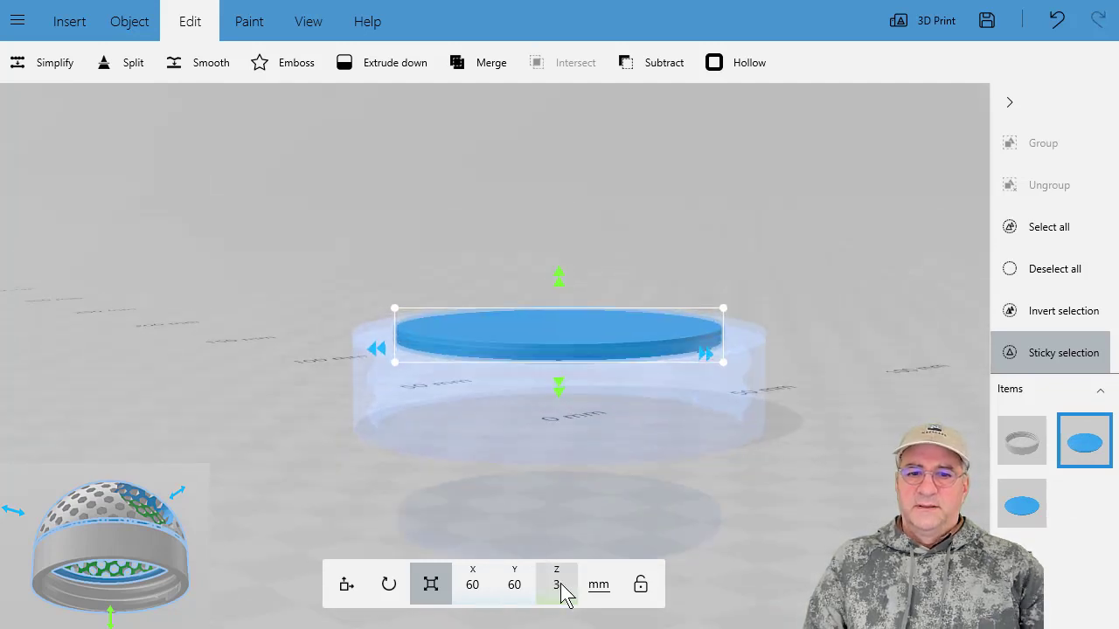
pyautogui.click(344, 587)
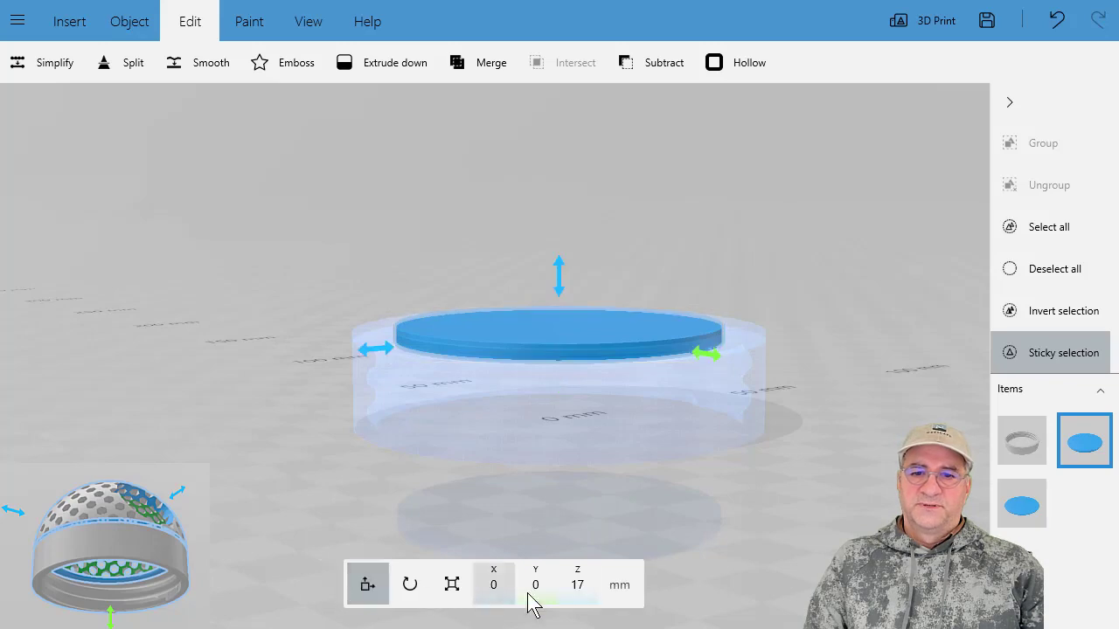
pyautogui.click(575, 587)
pyautogui.write('15.5')
pyautogui.press('Return')
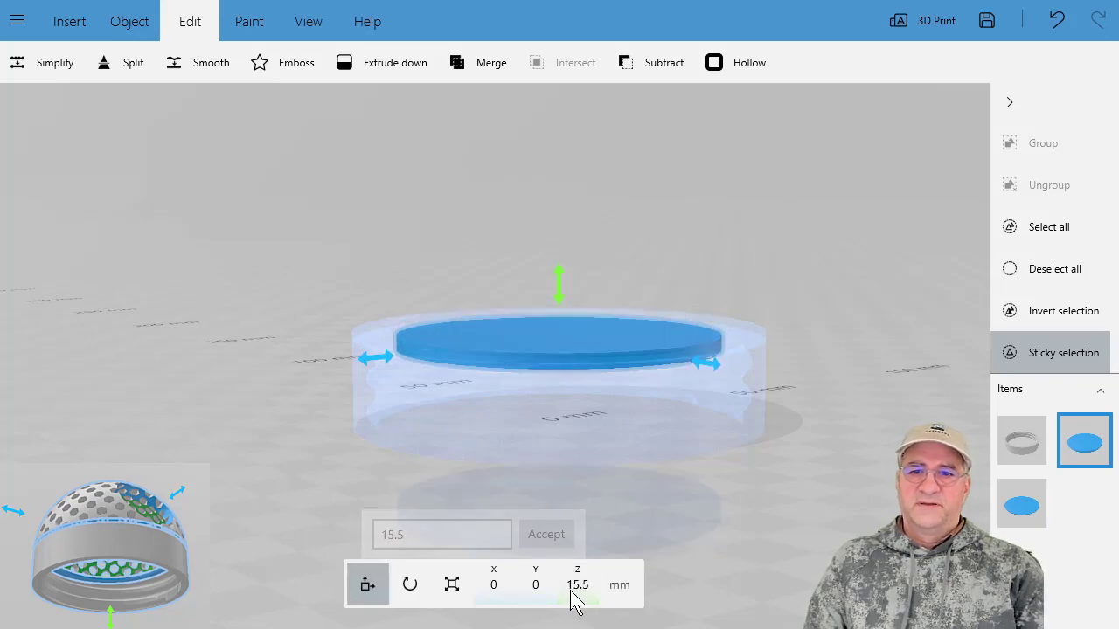
# Check the disc's height from another angle and raise it to Z 16 mm.
pyautogui.moveTo(359, 460); pyautogui.dragTo(497, 443)
pyautogui.click(582, 587)
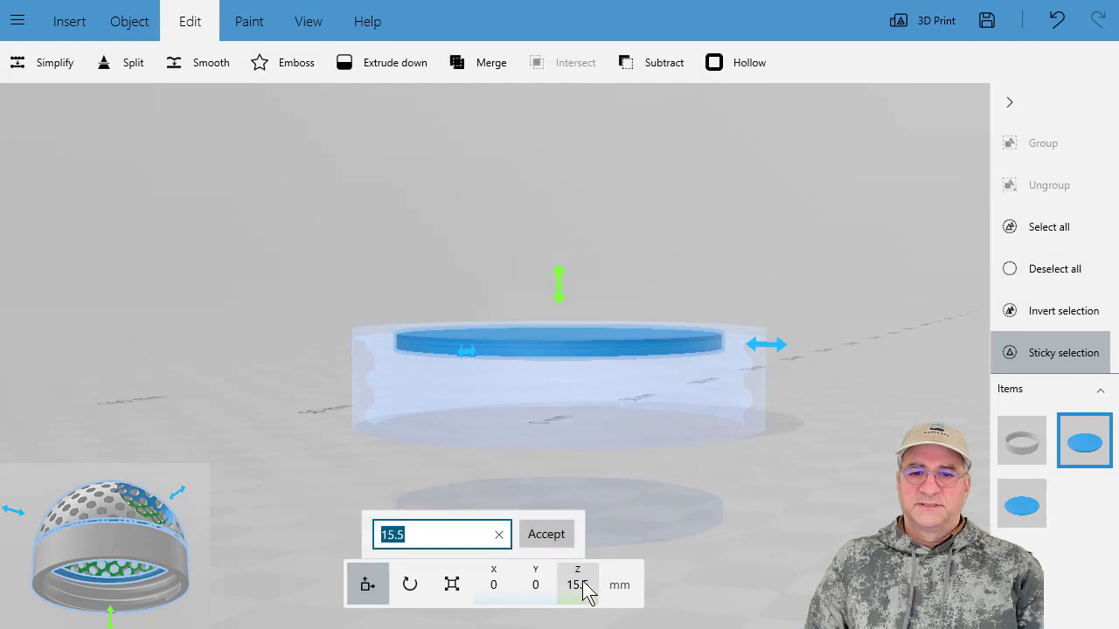
pyautogui.write('16')
pyautogui.press('Return')
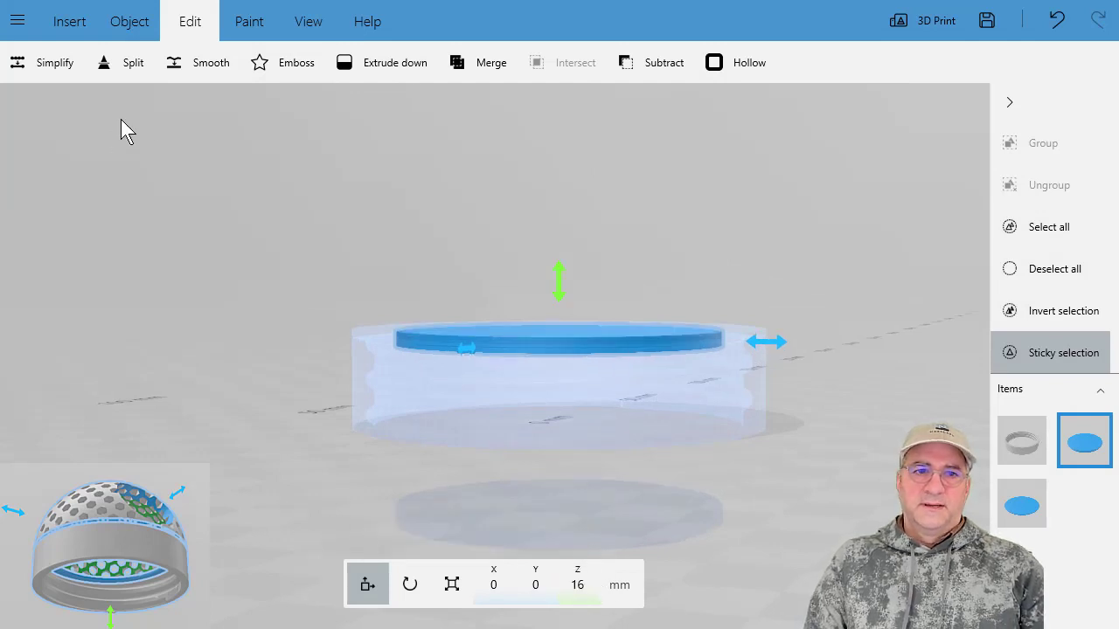
pyautogui.click(625, 71)
pyautogui.moveTo(202, 268); pyautogui.dragTo(221, 314)
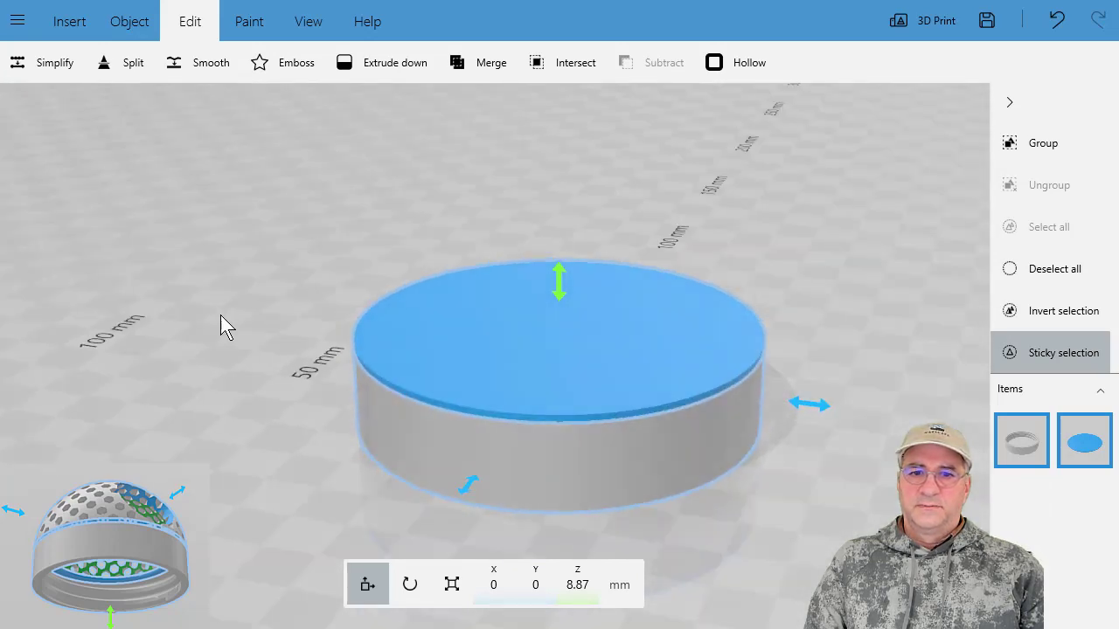
pyautogui.hotkey('ctrl', 'z')
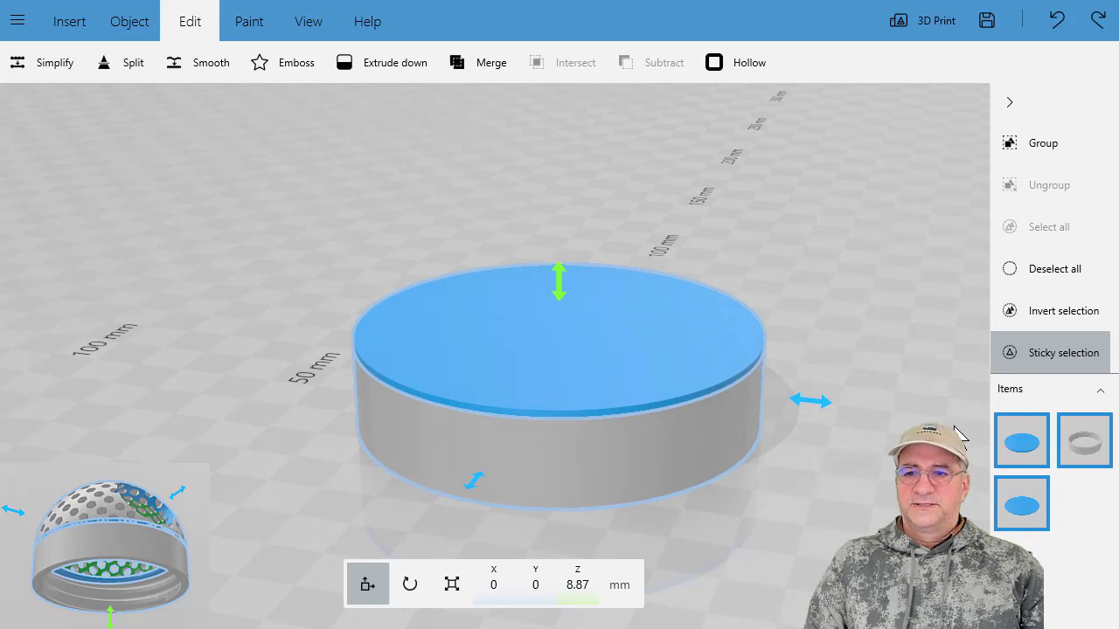
pyautogui.click(1038, 442)
pyautogui.click(1074, 434)
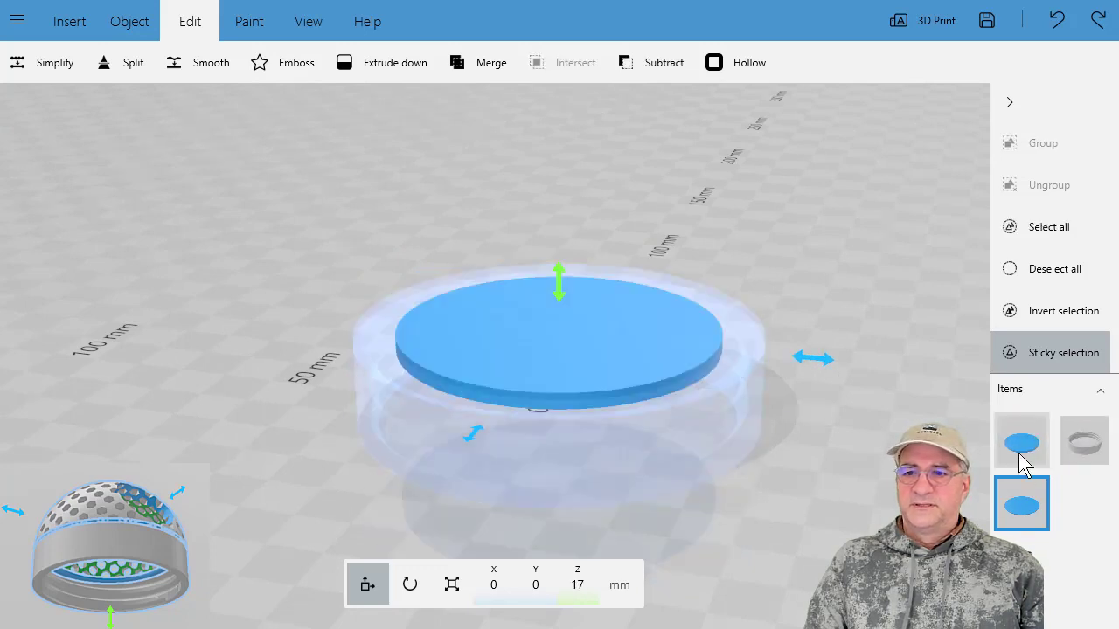
pyautogui.click(1021, 446)
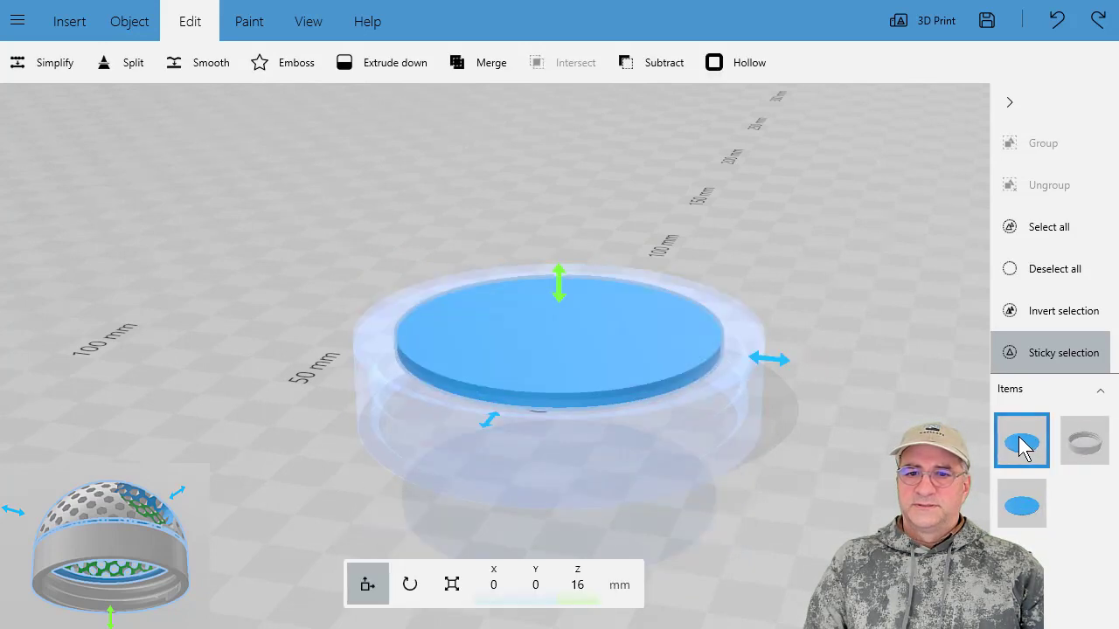
pyautogui.moveTo(791, 572); pyautogui.dragTo(824, 492, button='right')
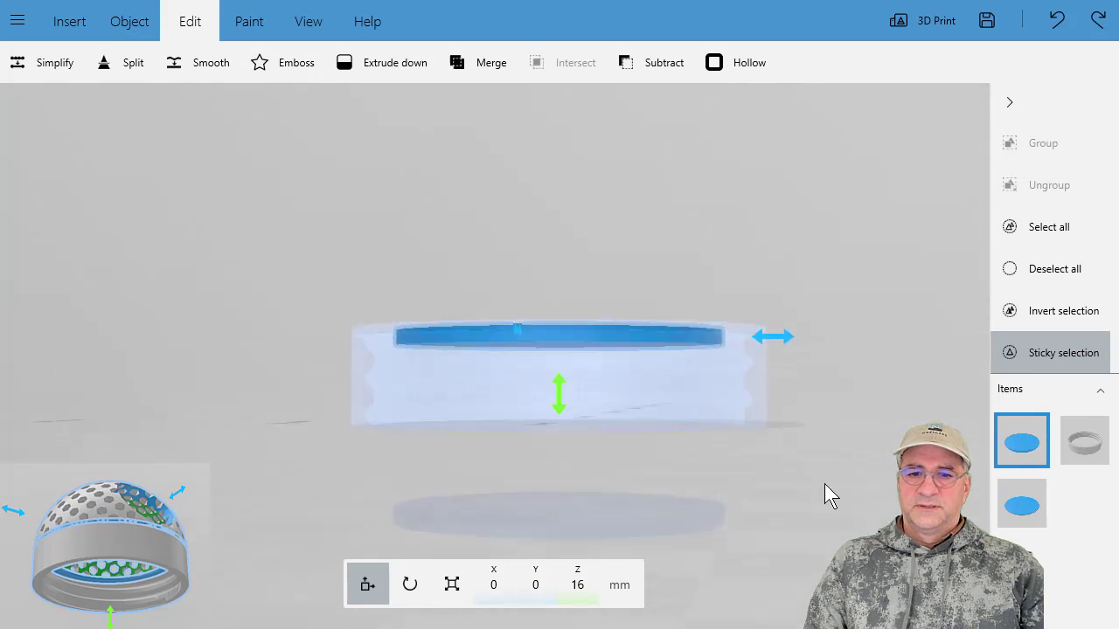
# Resize the 60 mm disc to 8 mm thick.
pyautogui.click(448, 597)
pyautogui.click(555, 587)
pyautogui.write('8')
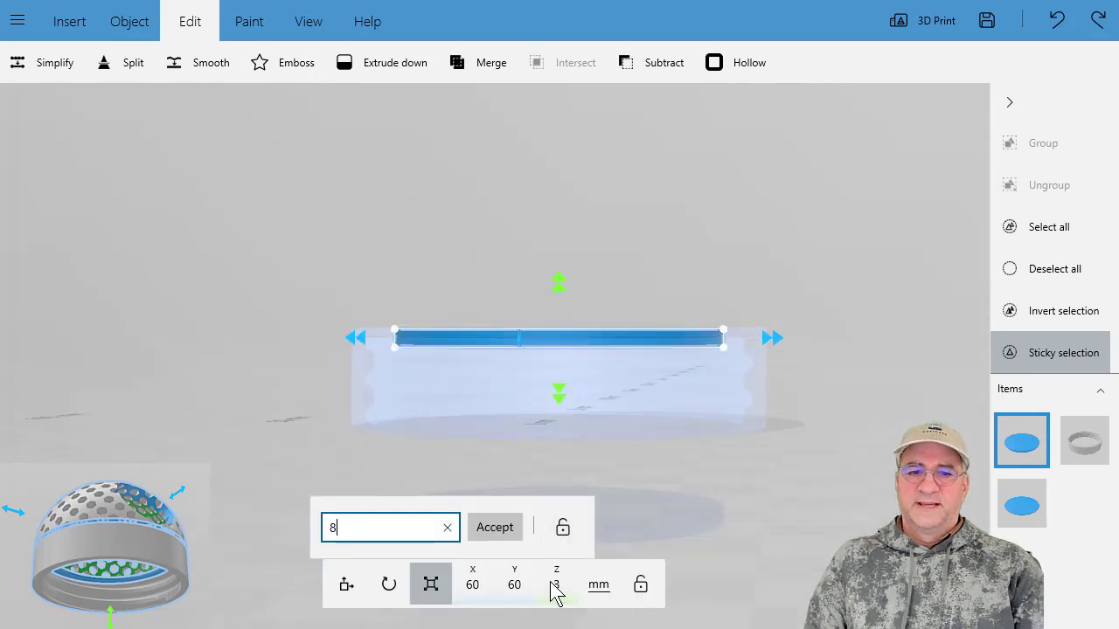
pyautogui.press('Return')
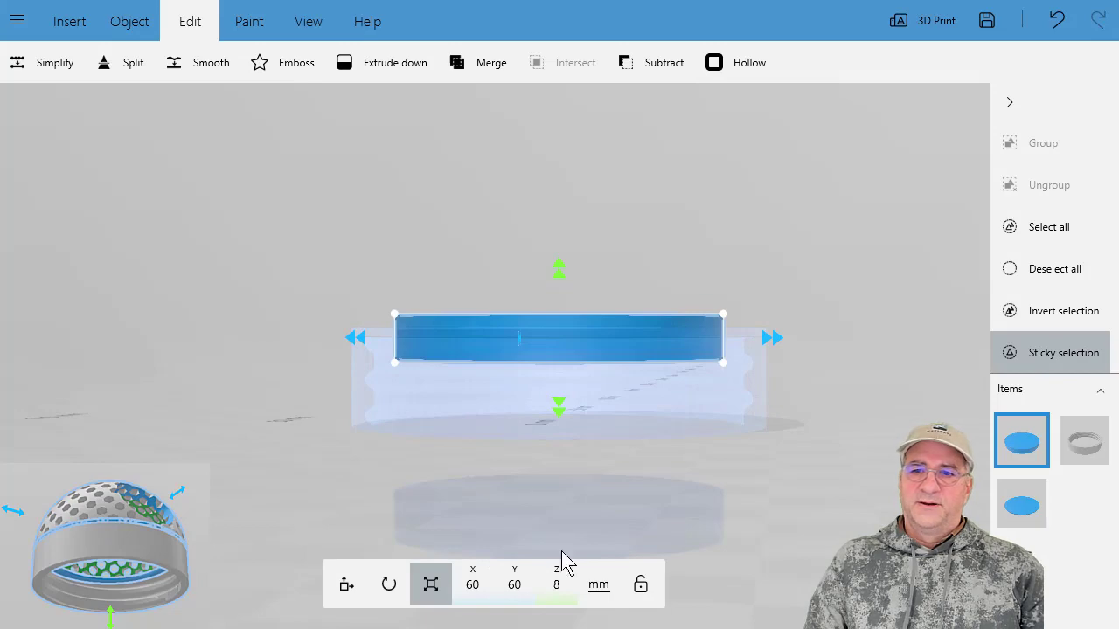
# Subtract the 60 mm disc from the top disc and inspect the resulting rim.
pyautogui.click(664, 62)
pyautogui.moveTo(274, 399); pyautogui.dragTo(150, 429, button='right')
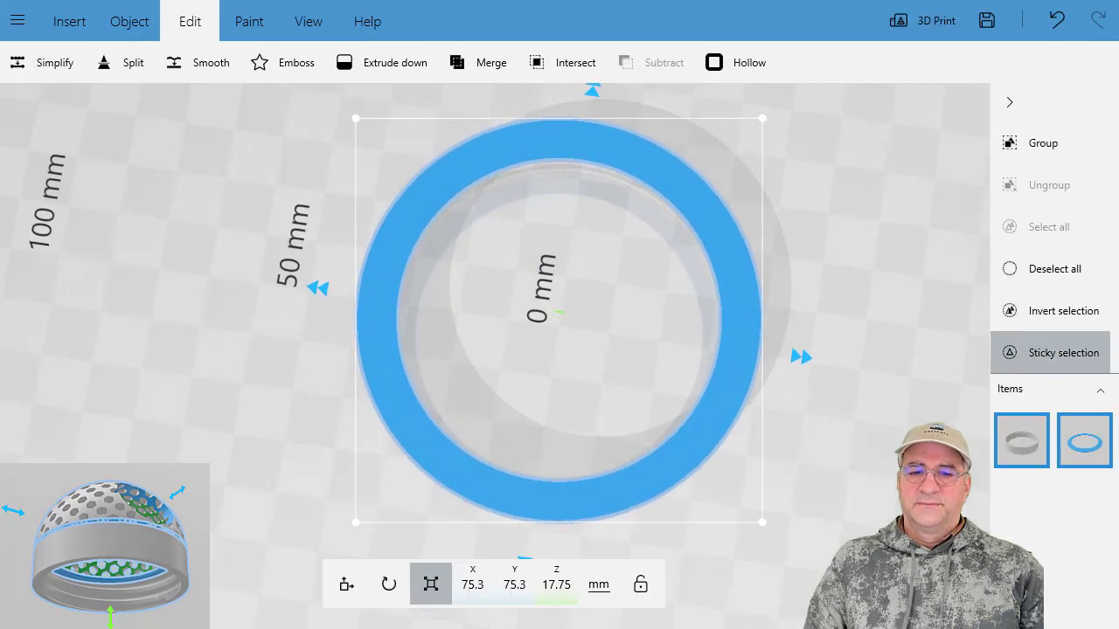
pyautogui.moveTo(288, 218); pyautogui.dragTo(152, 395, button='right')
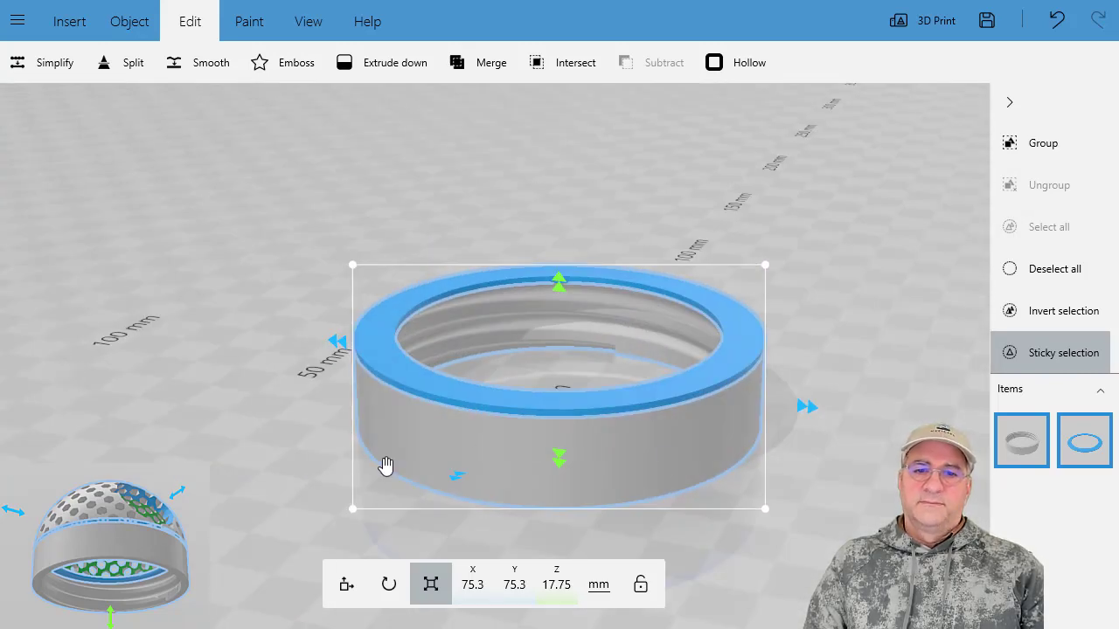
pyautogui.moveTo(180, 457); pyautogui.dragTo(168, 173, button='right')
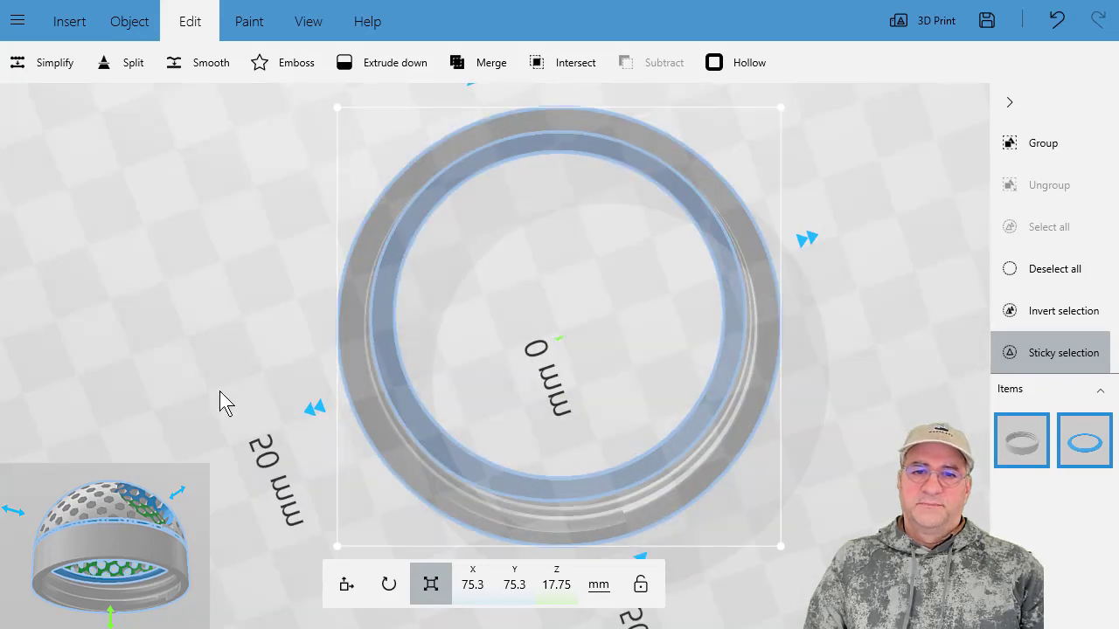
pyautogui.moveTo(222, 402); pyautogui.dragTo(192, 445, button='right')
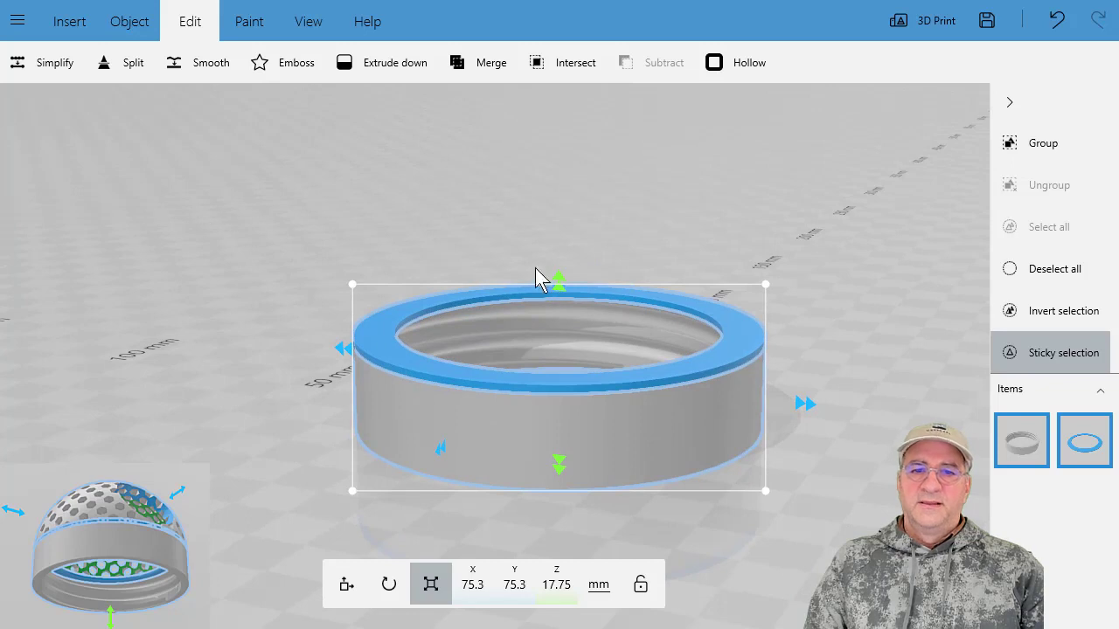